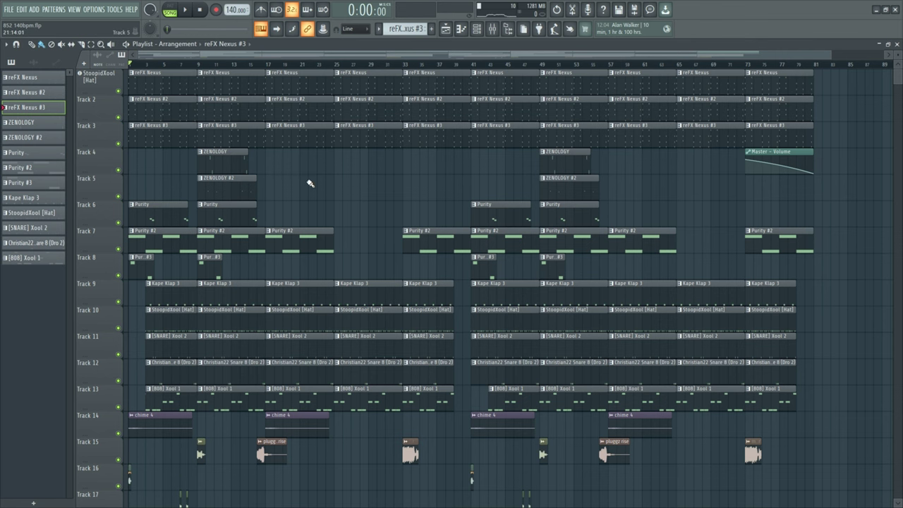
Open the reFX Nexus chord pattern in the piano roll and play it through
scroll(308, 183, down, 1)
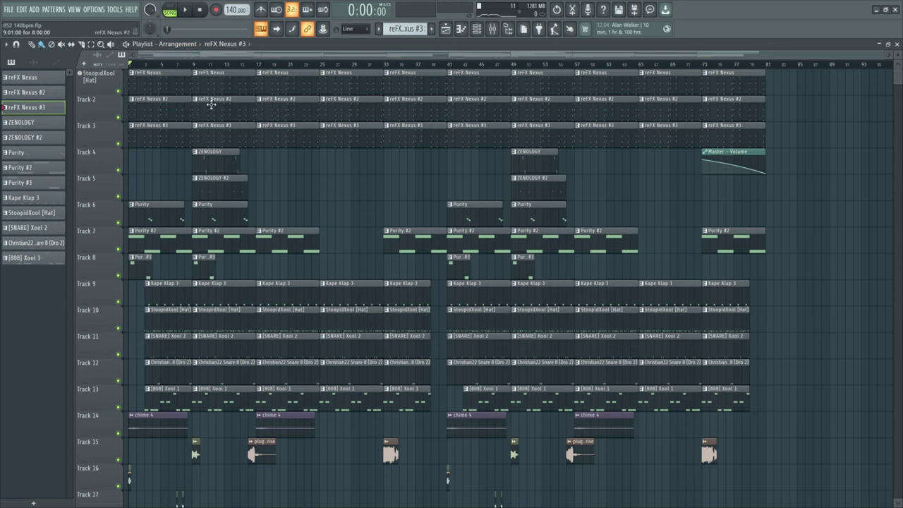
double_click(229, 88)
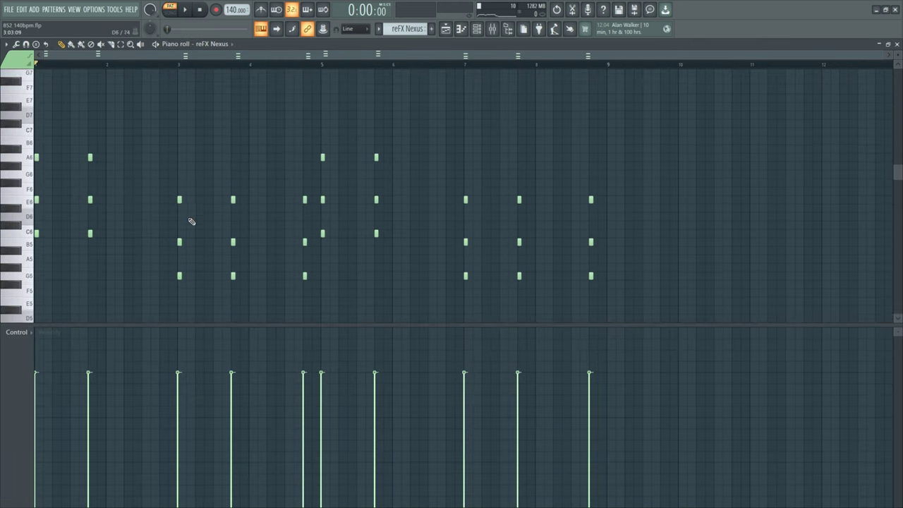
scroll(217, 144, down, 2)
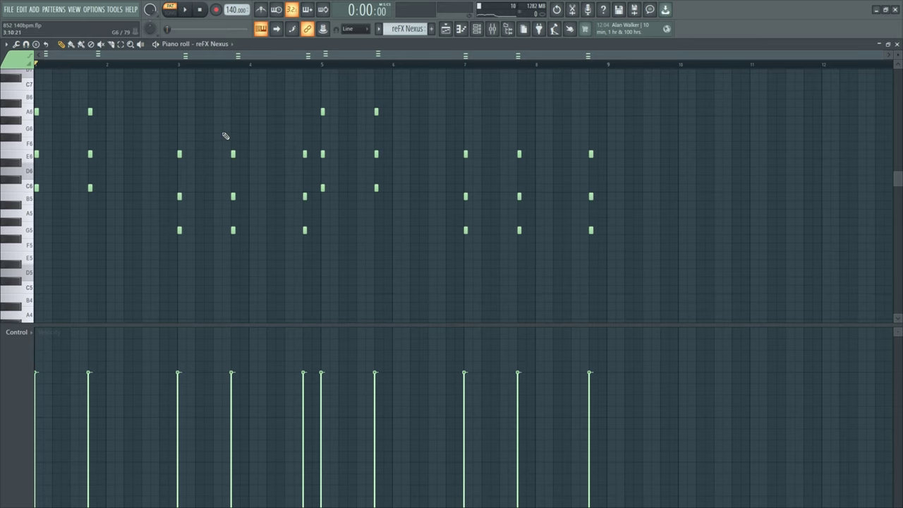
scroll(321, 244, up, 2)
key(space)
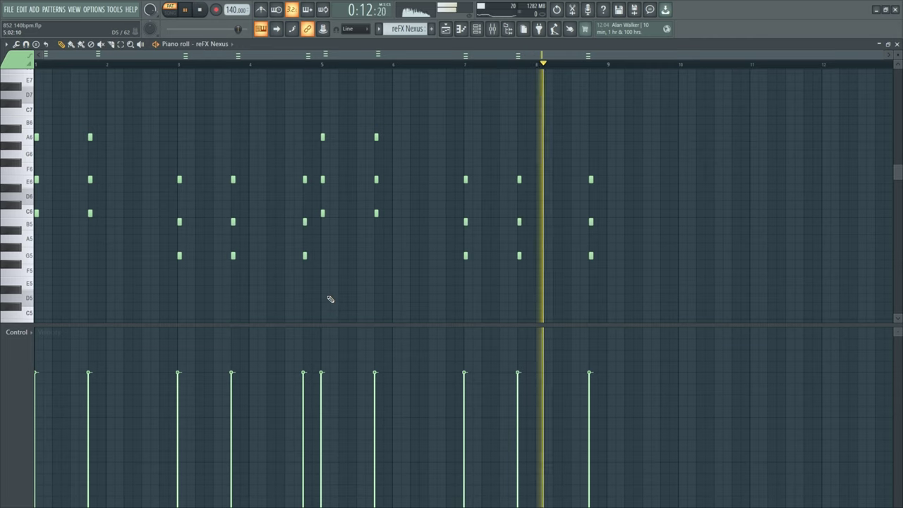
key(space)
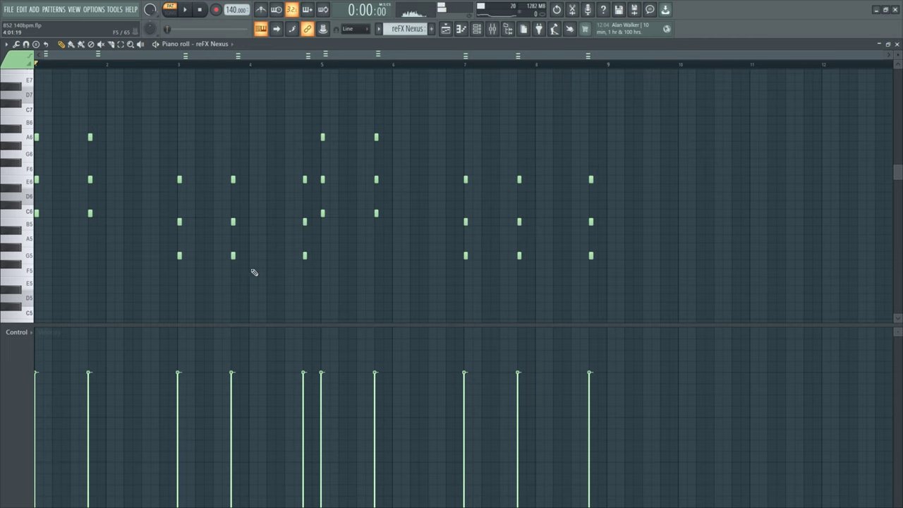
Try moving the first chord to bar 3 and lowering it five semitones
scroll(223, 113, up, 3)
scroll(32, 194, up, 2)
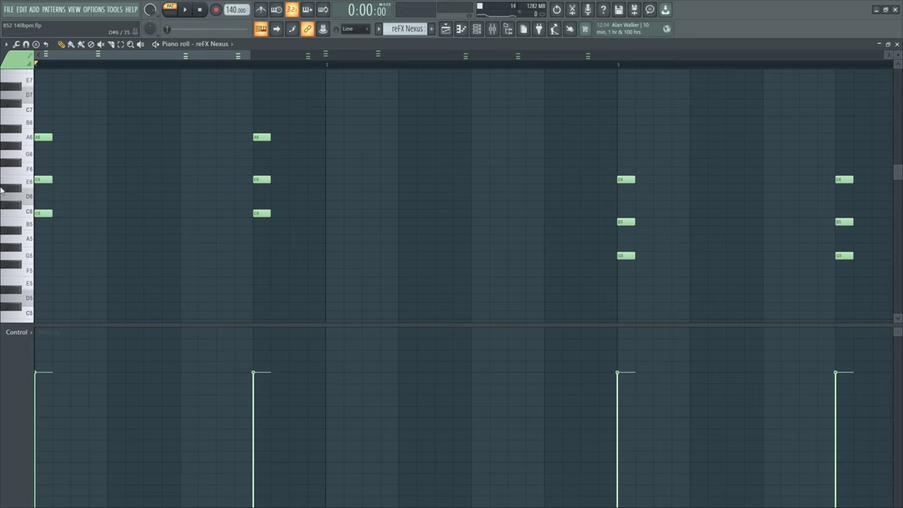
scroll(79, 196, up, 2)
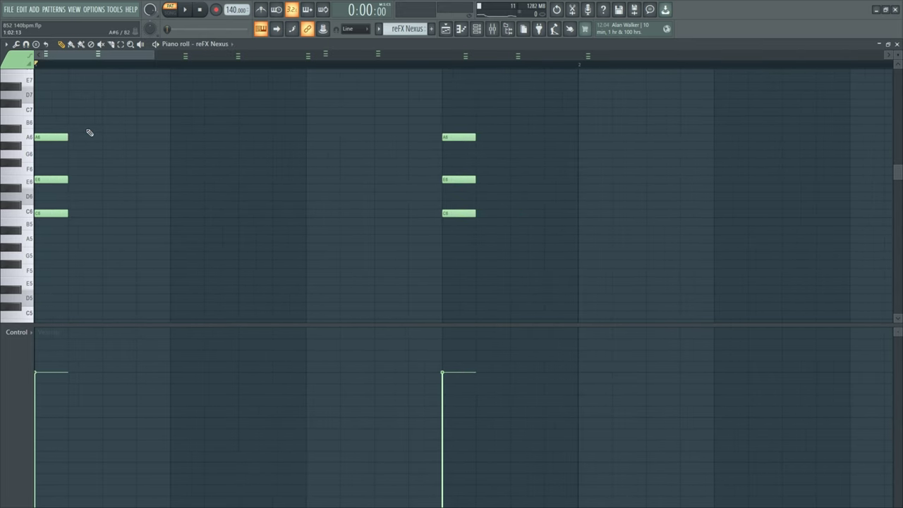
scroll(72, 148, up, 2)
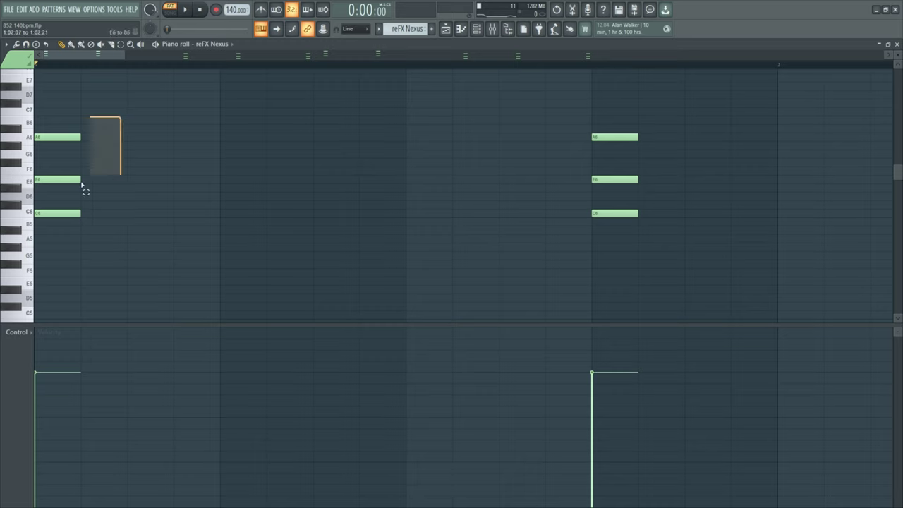
mouse_move(123, 122)
mouse_down()
mouse_move(84, 187)
mouse_move(280, 177)
mouse_up()
scroll(92, 175, down, 3)
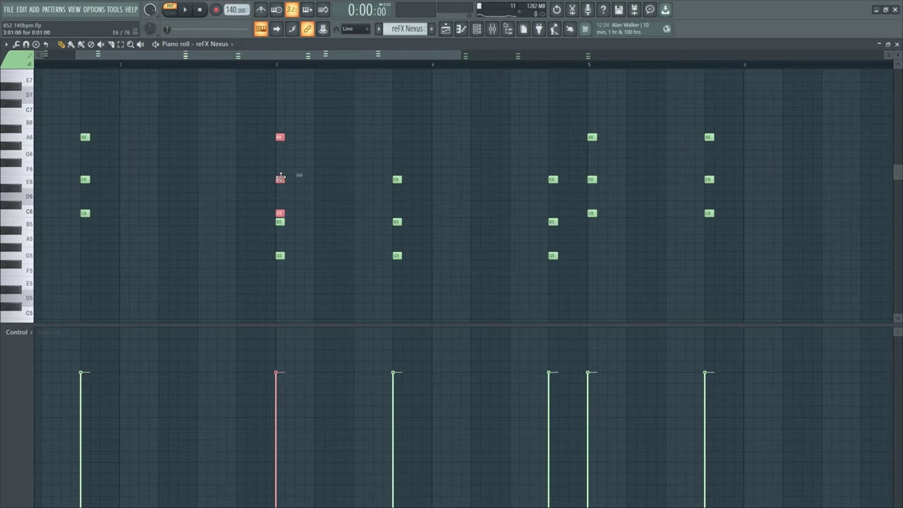
key(Down)
key(Down)
key(Down)
key(Down)
key(Down)
Try an A6-E6-C6 chord in bar 1, raising it six semitones, then lowering it back
scroll(160, 248, down, 2)
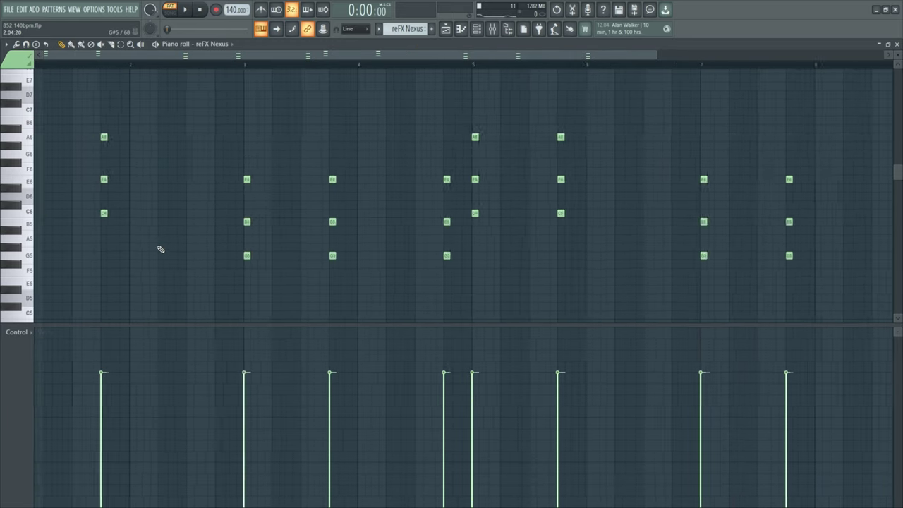
scroll(108, 181, down, 1)
scroll(42, 212, down, 1)
scroll(21, 240, up, 4)
scroll(64, 158, up, 2)
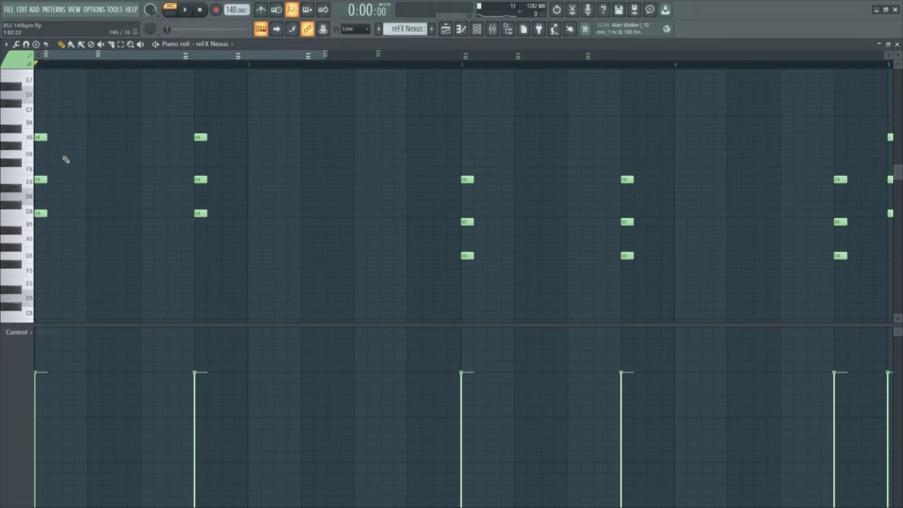
click(91, 191)
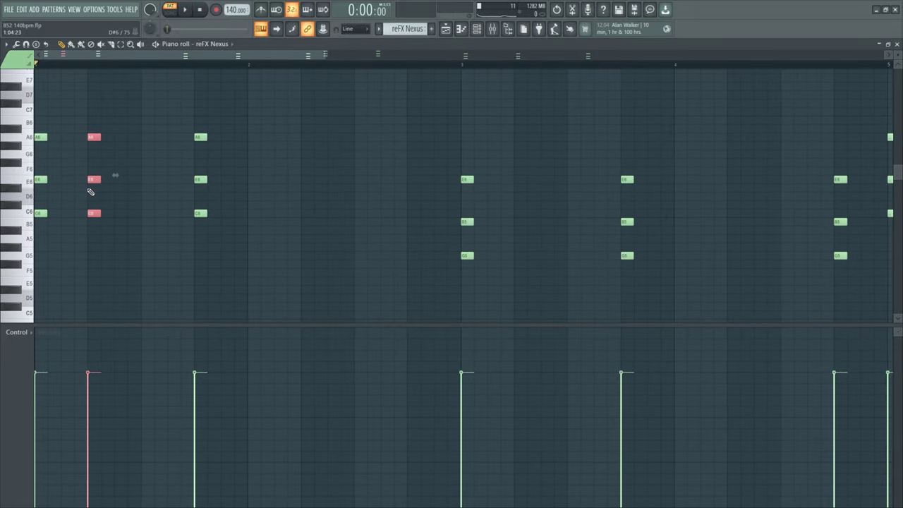
key(Up)
key(Up)
key(Up)
key(Up)
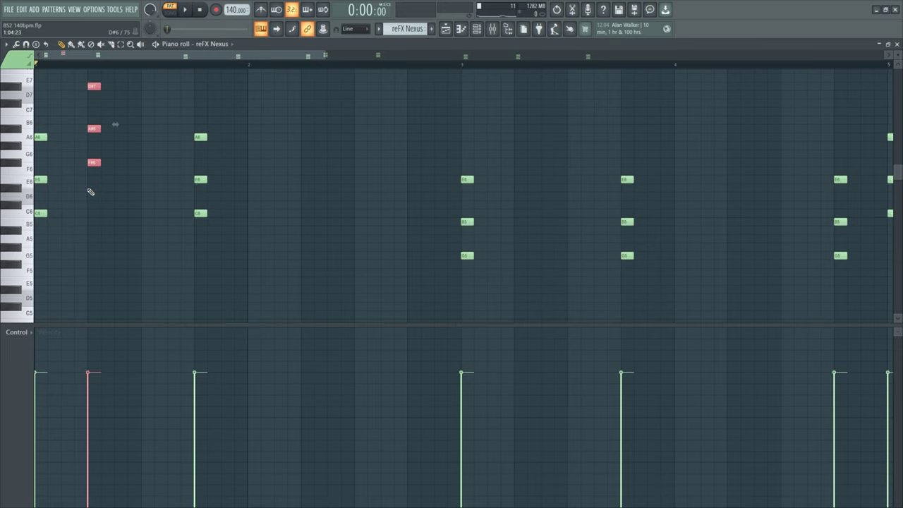
key(Down)
key(Down)
key(Down)
key(Down)
key(Down)
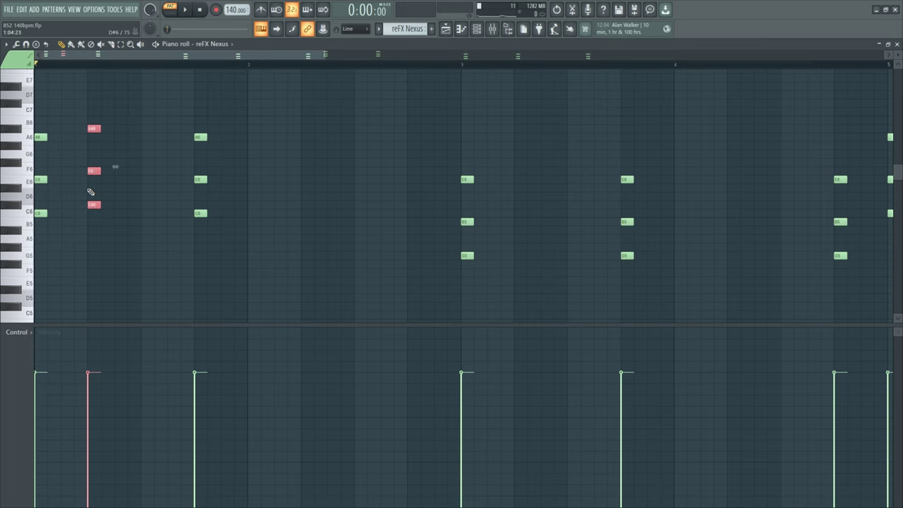
key(Down)
scroll(423, 276, down, 3)
scroll(389, 275, down, 2)
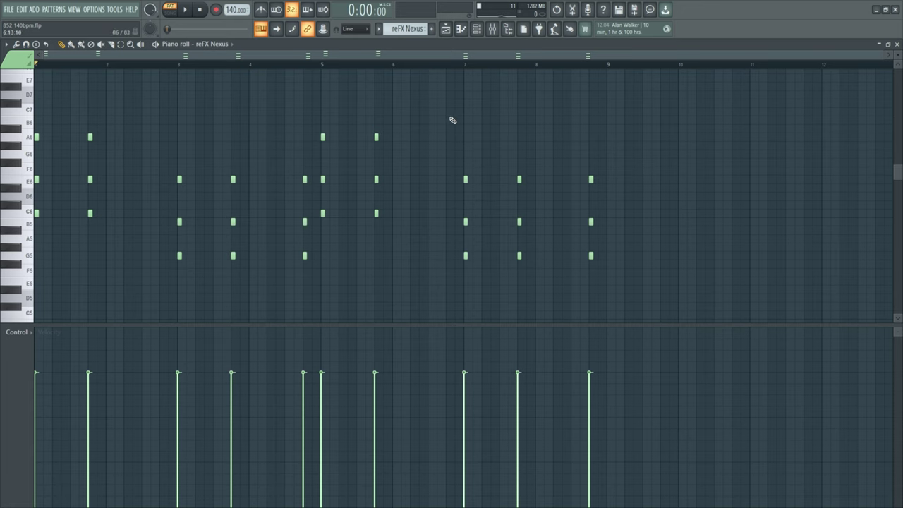
Switch to the reFX Nexus #2 pattern, play it, and select its first bars
key(alt+c)
drag(309, 118, 28, 298)
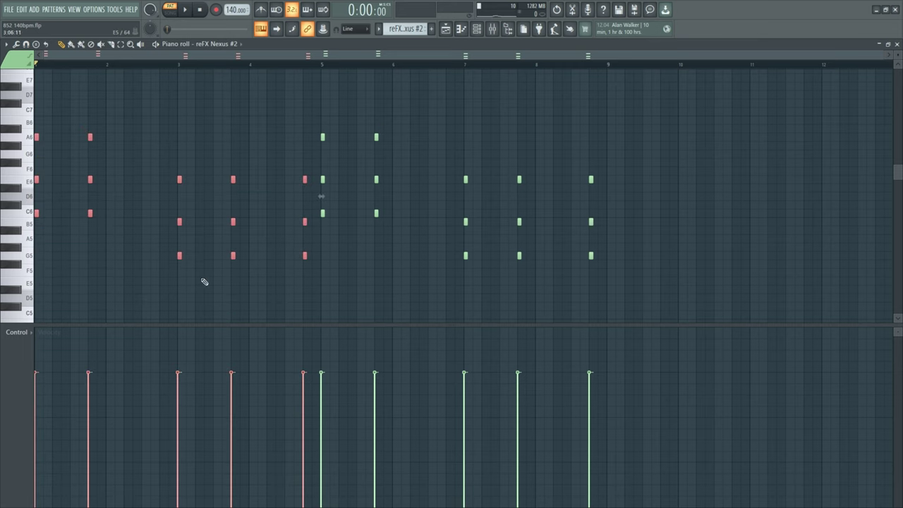
key(space)
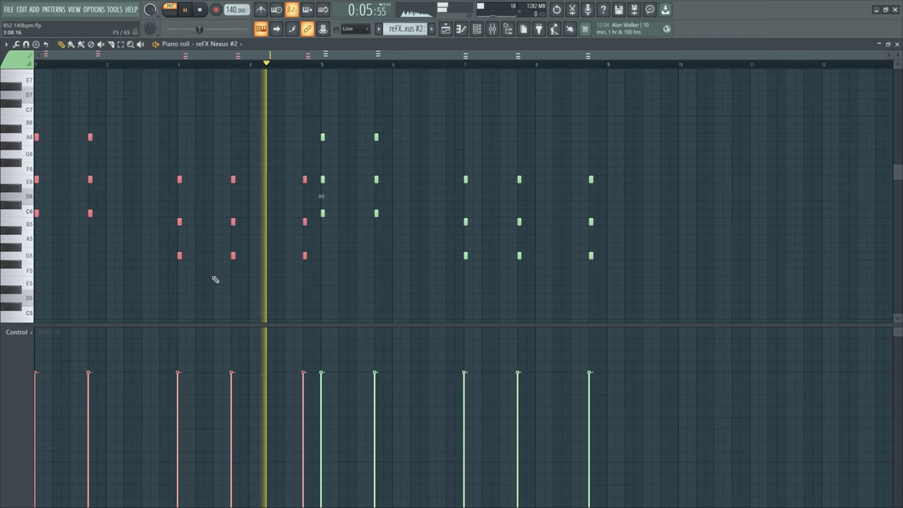
key(space)
drag(312, 101, 34, 323)
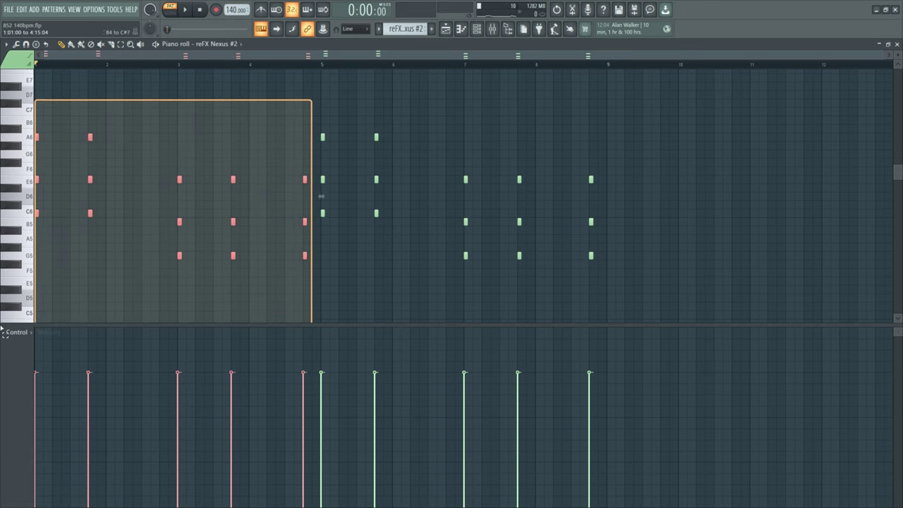
scroll(101, 256, up, 3)
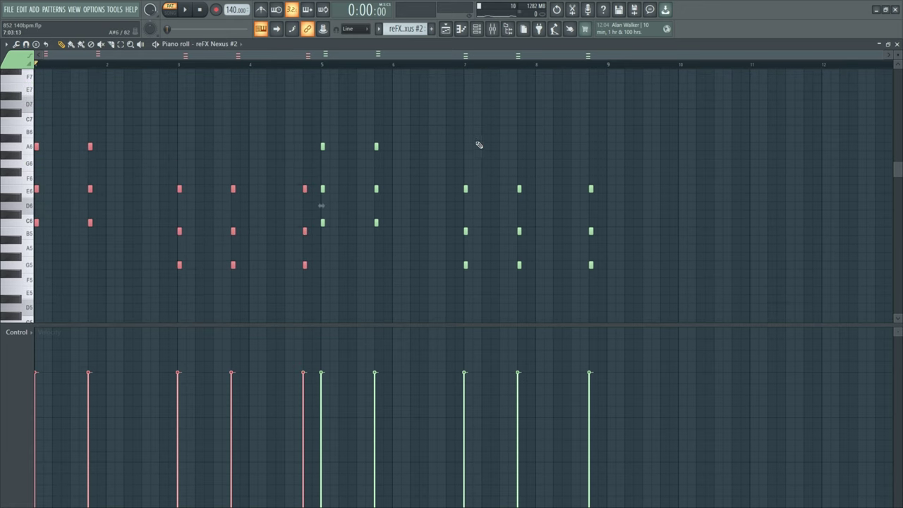
drag(314, 117, 5, 289)
Play the reFX Nexus #3 pattern, then go back to the playlist
key(ctrl+shift+c)
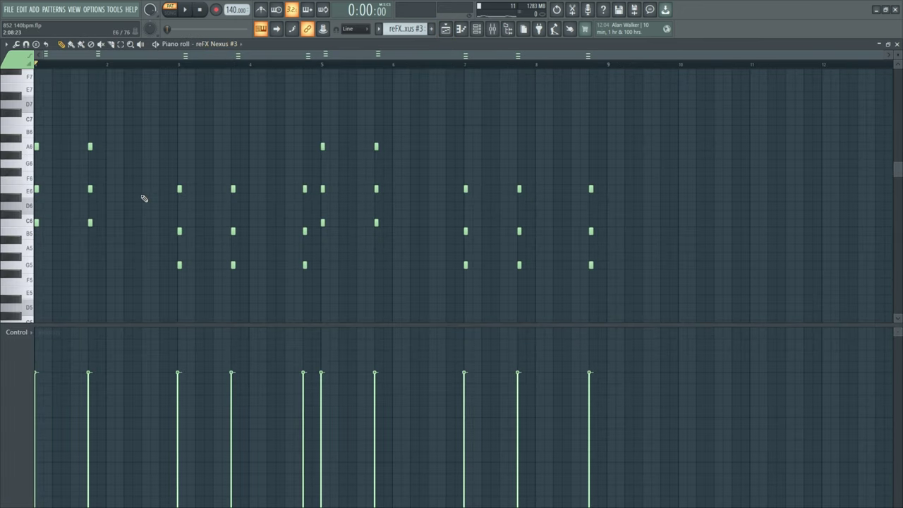
key(space)
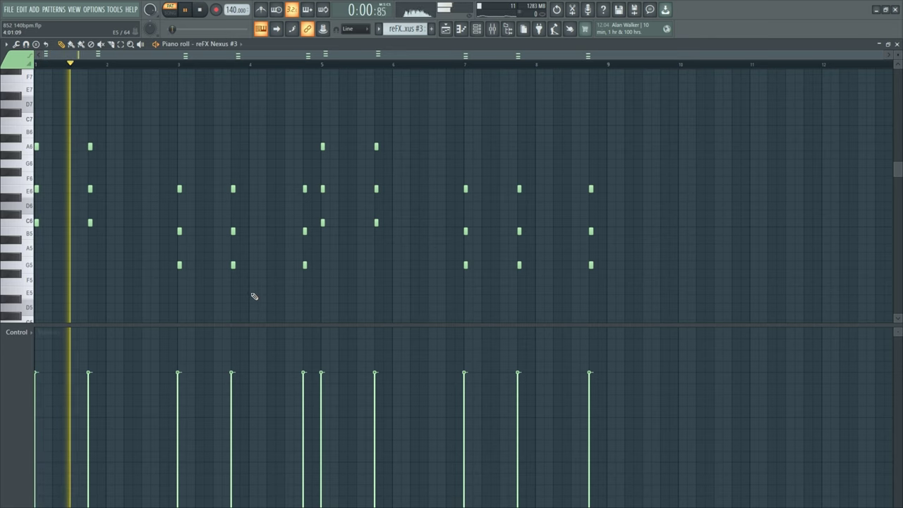
key(space)
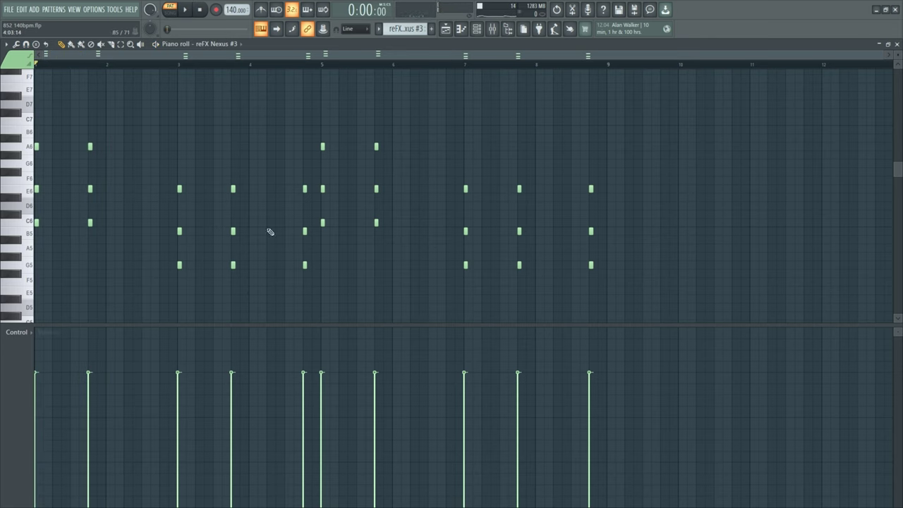
drag(308, 117, 33, 311)
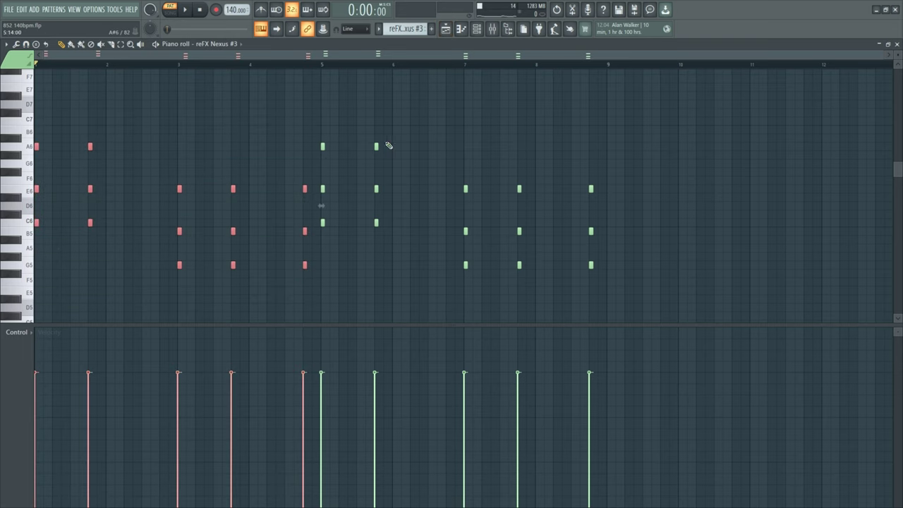
click(445, 29)
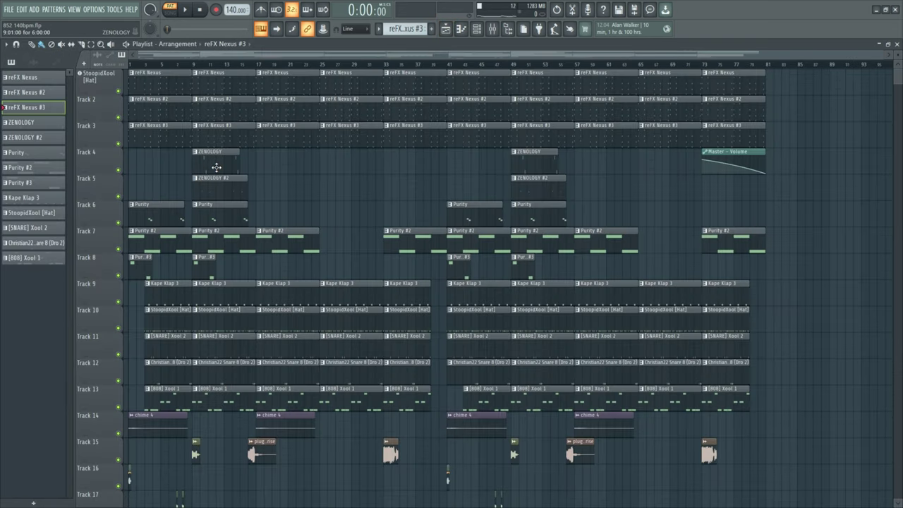
drag(261, 148, 193, 226)
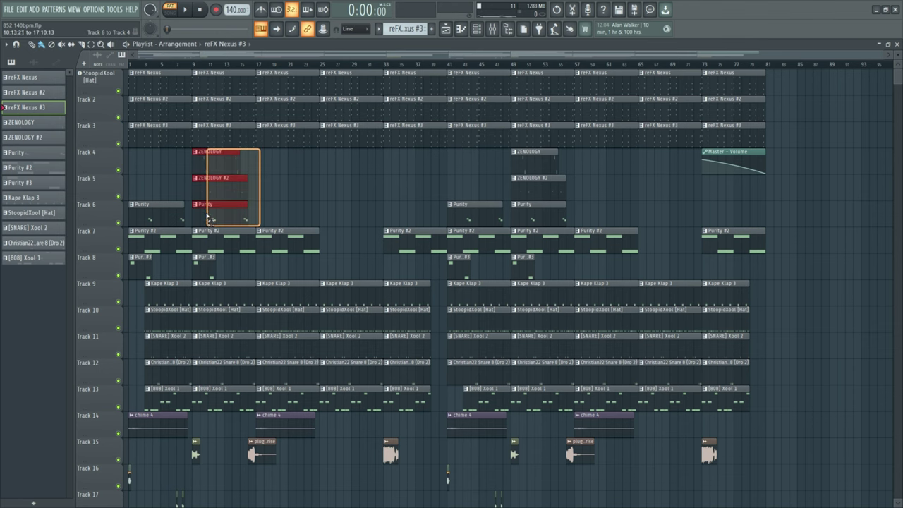
double_click(216, 155)
key(space)
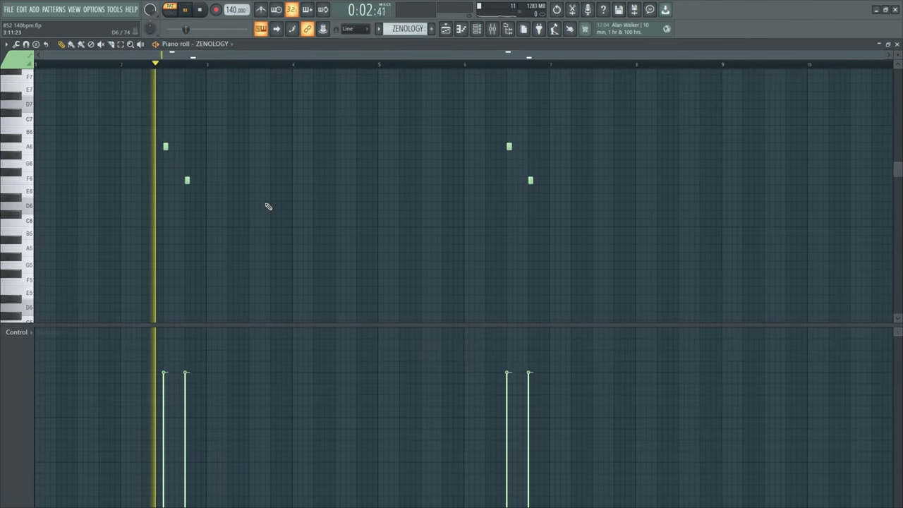
key(space)
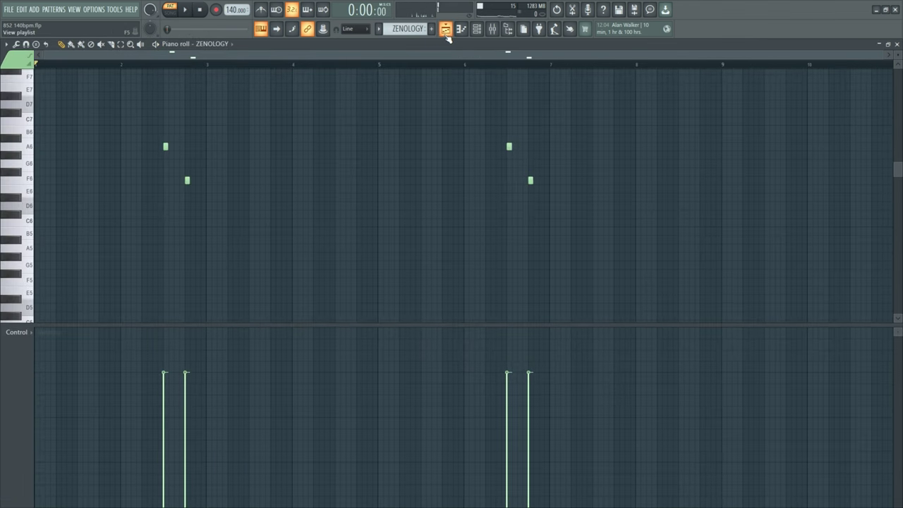
drag(256, 183, 163, 117)
click(446, 29)
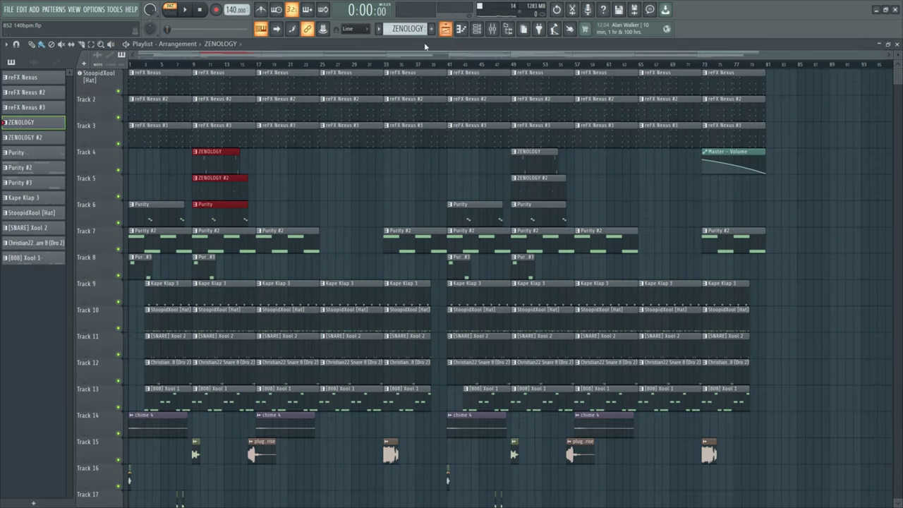
double_click(218, 194)
key(space)
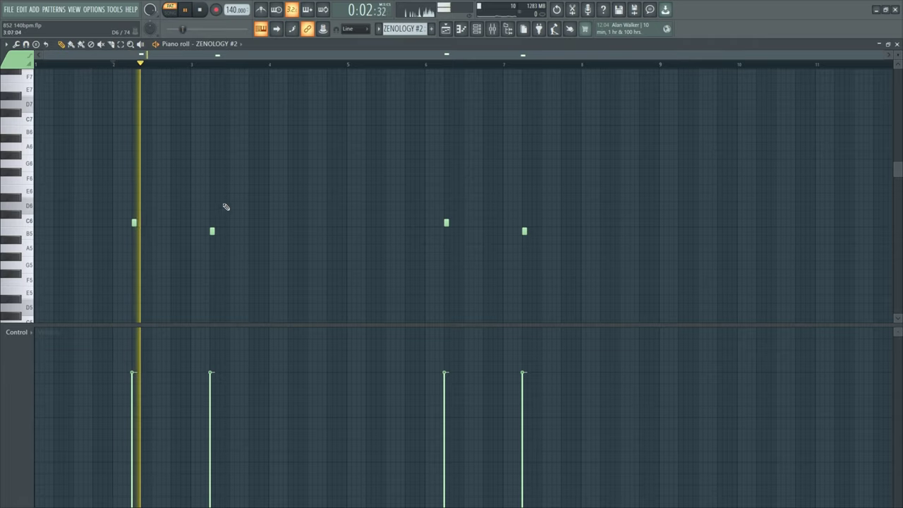
key(space)
click(445, 29)
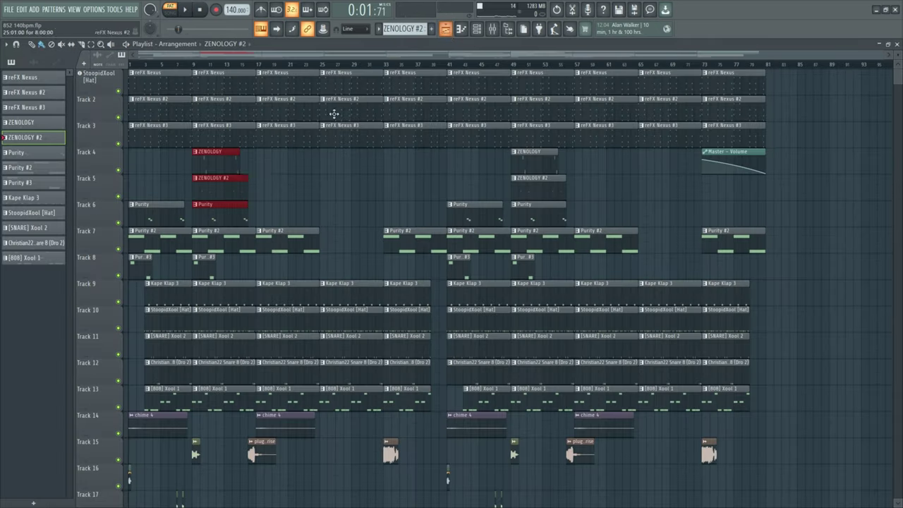
ctrl+click(118, 196)
key(l)
key(space)
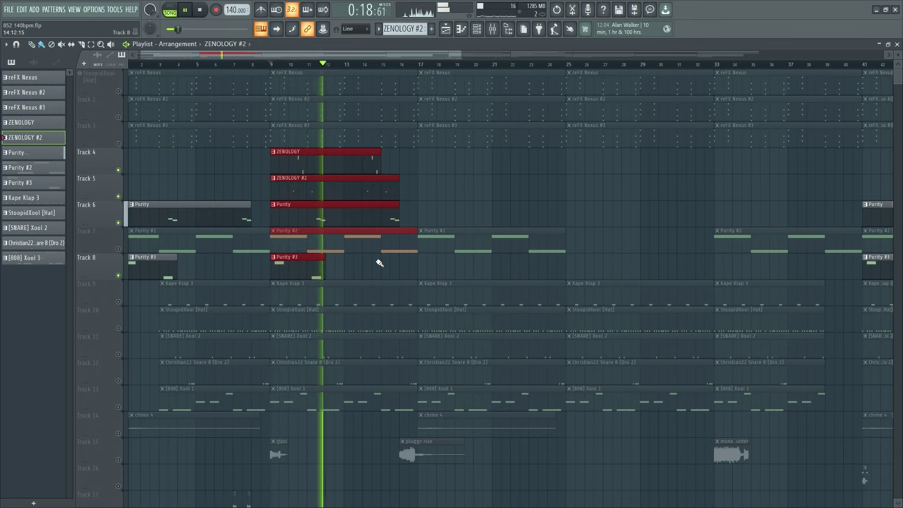
scroll(379, 263, down, 3)
scroll(363, 263, down, 1)
key(space)
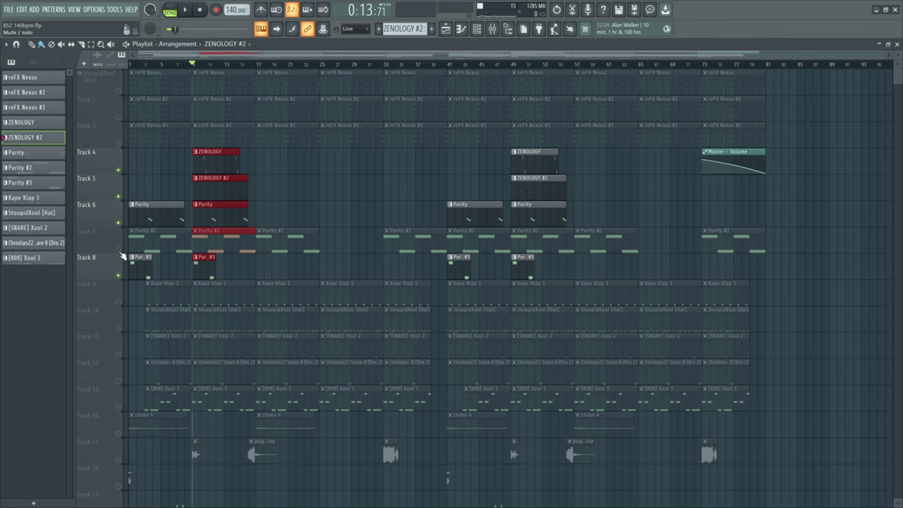
double_click(125, 252)
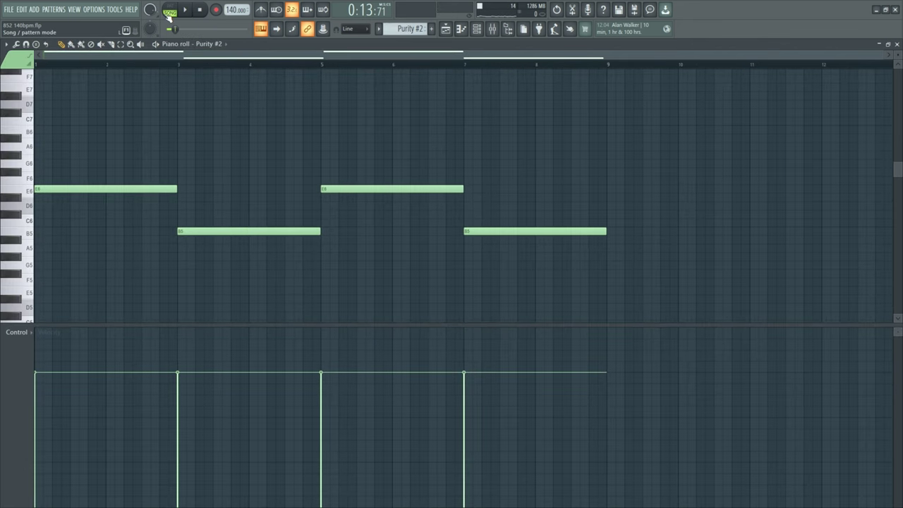
click(170, 8)
key(space)
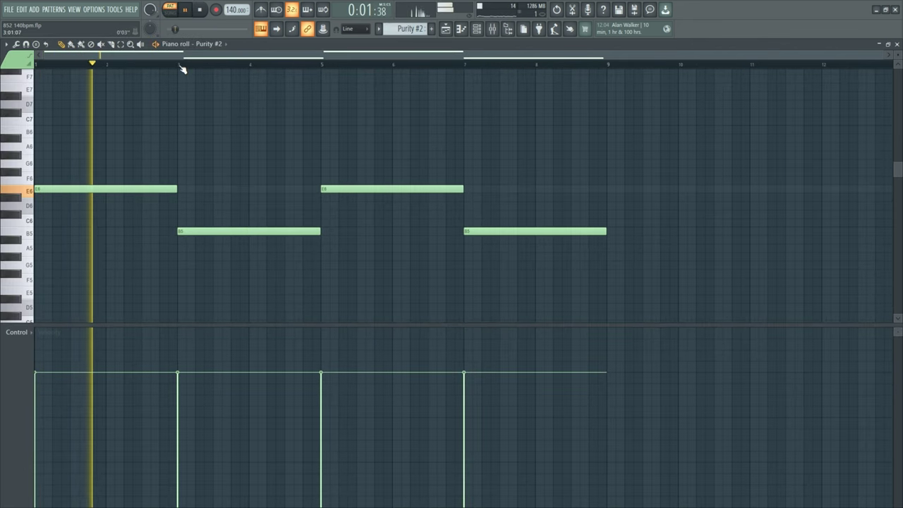
click(181, 65)
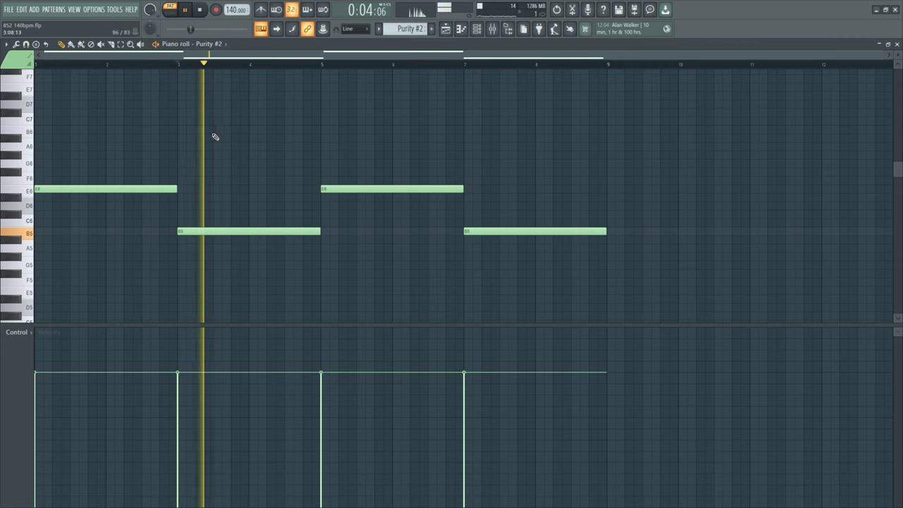
key(space)
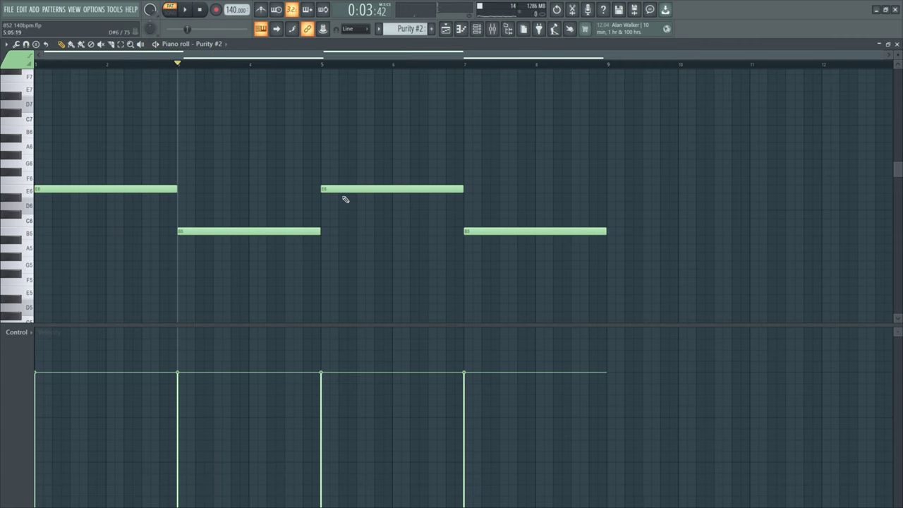
drag(323, 152, 35, 248)
drag(320, 145, 140, 260)
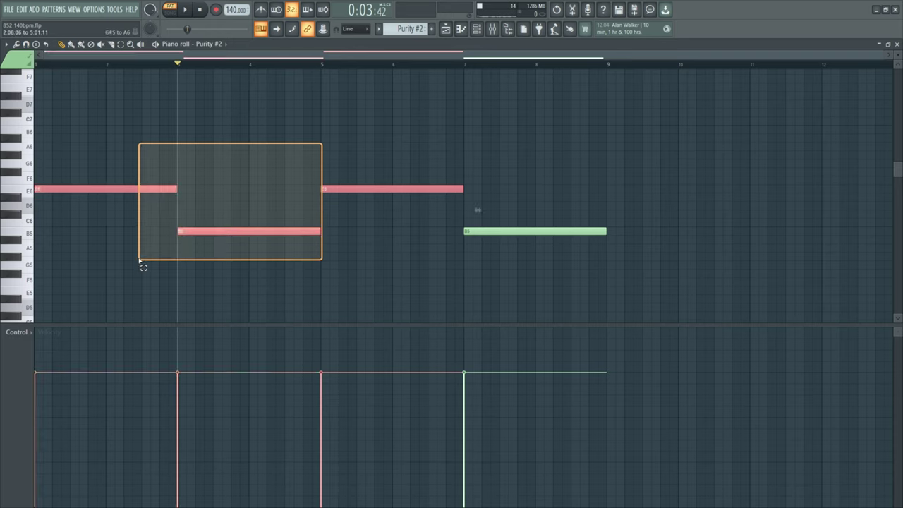
drag(307, 149, 137, 261)
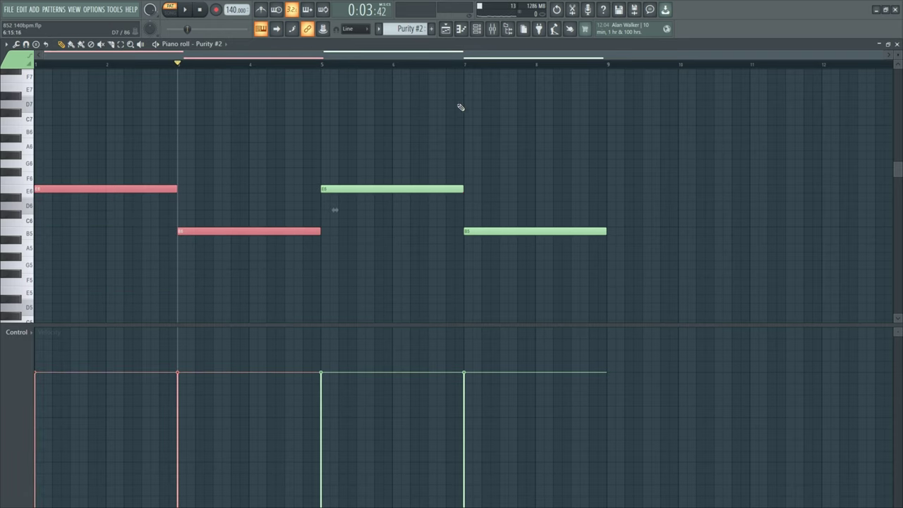
key(Home)
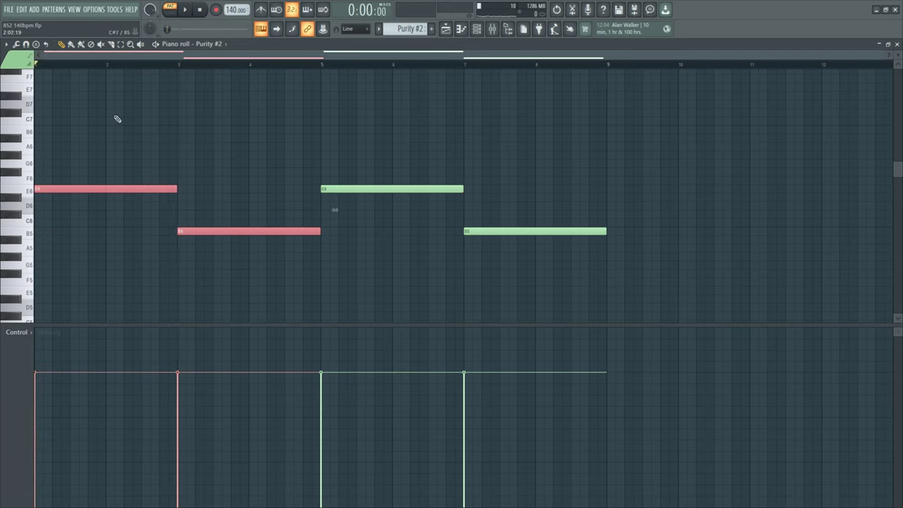
drag(102, 117, 316, 252)
drag(312, 186, 15, 271)
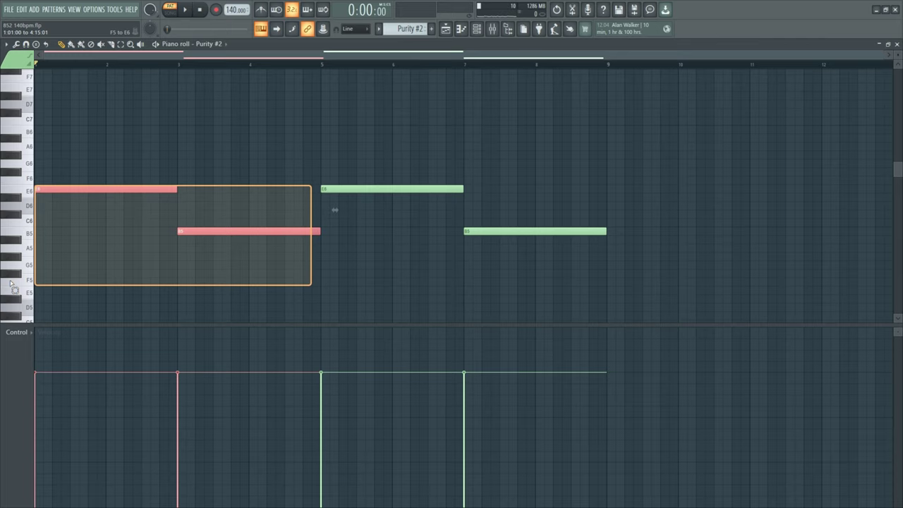
drag(15, 272, 18, 233)
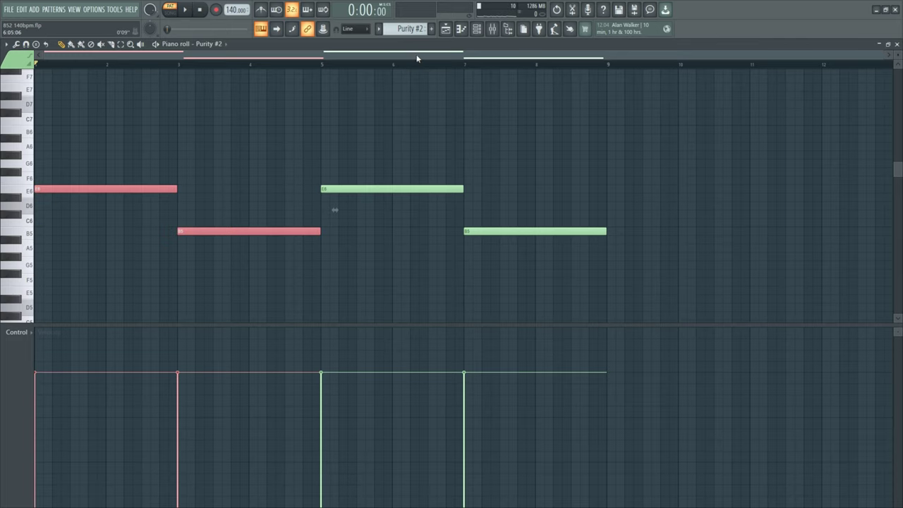
key(F5)
Play the arrangement from bar 9, then open the [808] Xool 1 clip's notes
click(194, 65)
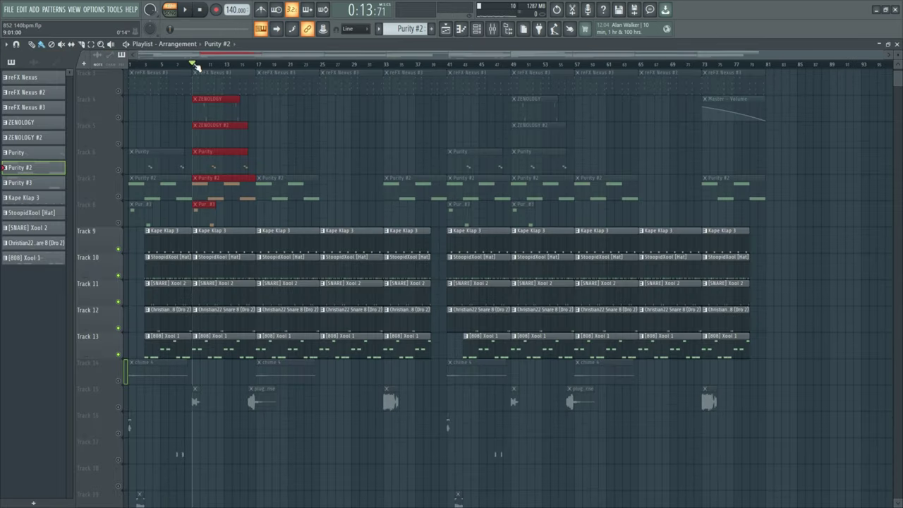
scroll(267, 240, down, 2)
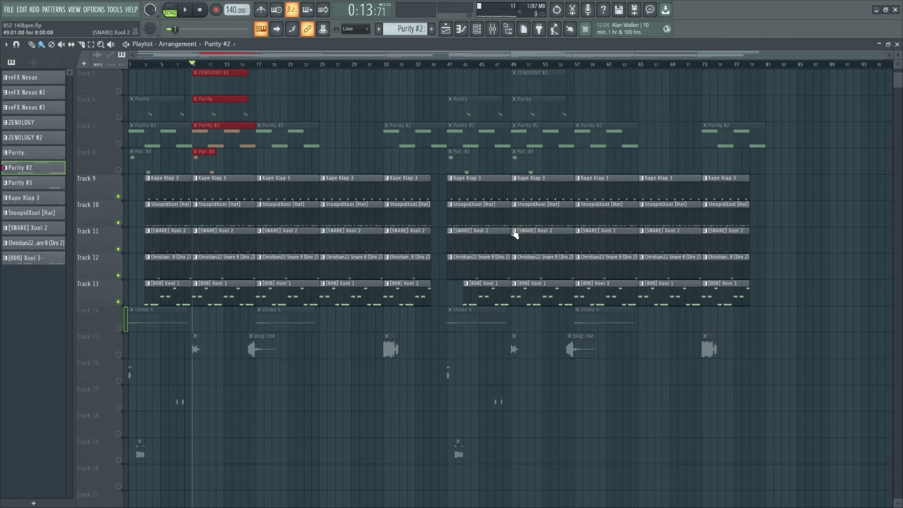
key(space)
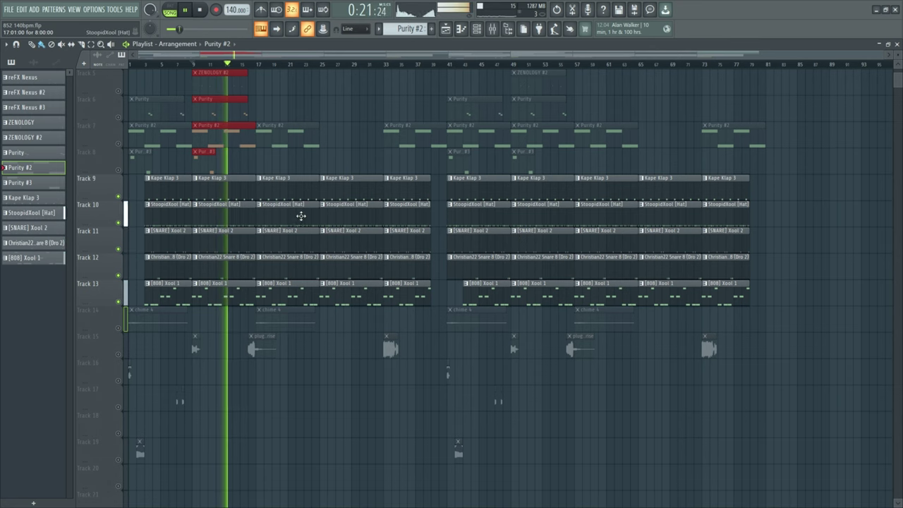
key(space)
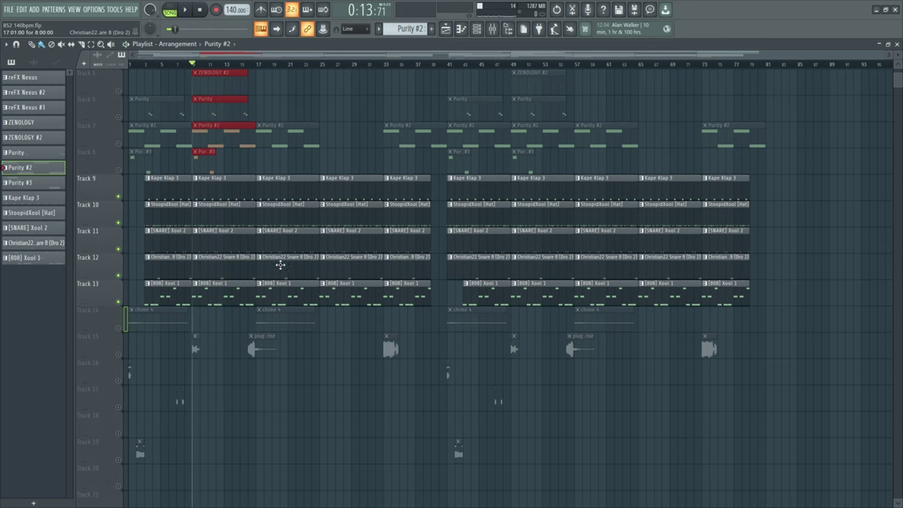
double_click(235, 296)
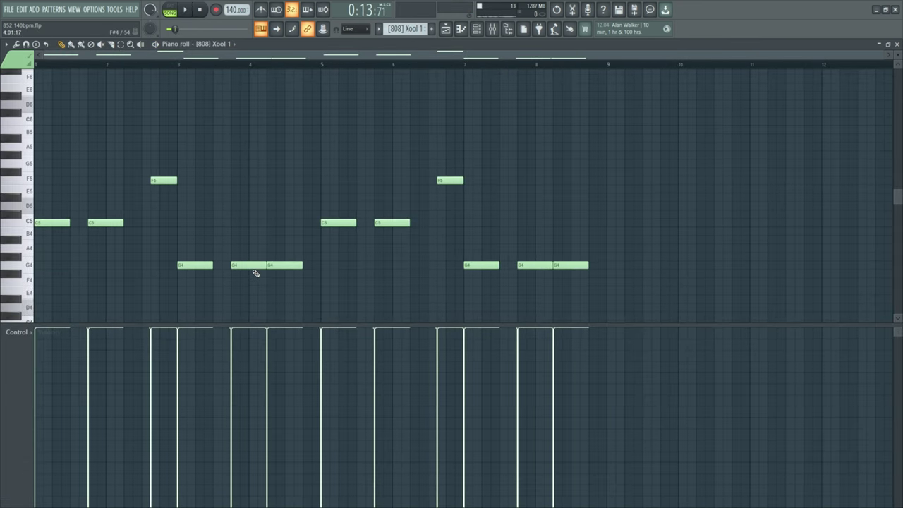
Select the G4 and C5 808 notes, then open and inspect the StoopidXool [Hat] notes
mouse_move(200, 189)
mouse_down()
mouse_move(55, 238)
mouse_move(707, 274)
mouse_up()
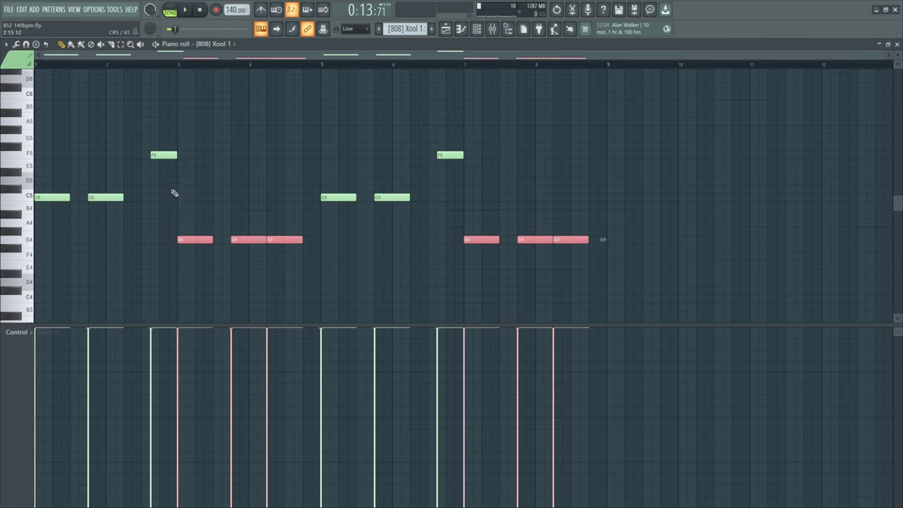
drag(174, 193, 27, 224)
click(460, 30)
scroll(254, 162, up, 1)
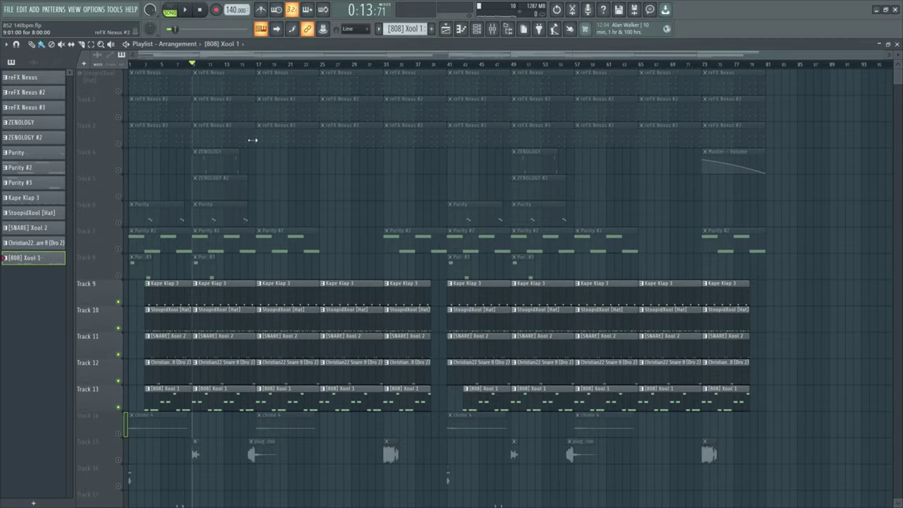
double_click(196, 65)
scroll(71, 205, up, 3)
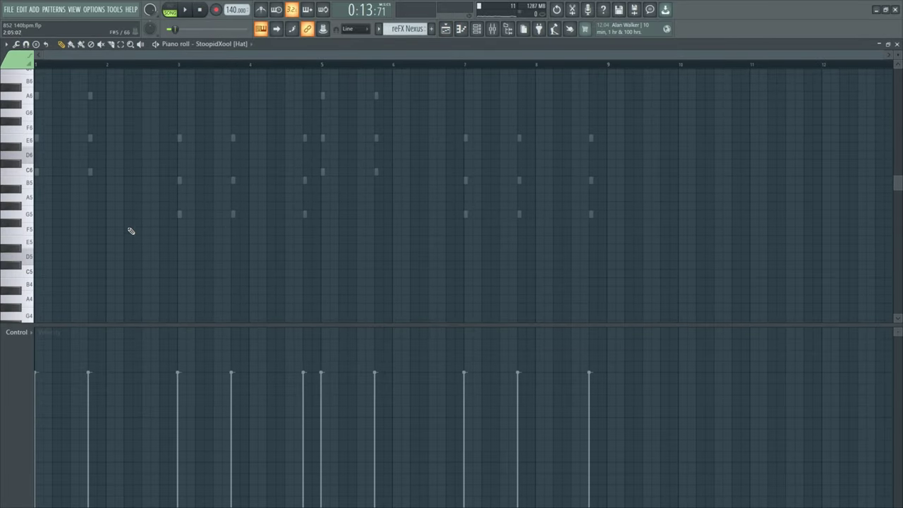
mouse_move(144, 211)
mouse_down()
mouse_move(191, 226)
mouse_move(379, 243)
mouse_move(285, 227)
mouse_up()
mouse_move(136, 207)
mouse_down()
mouse_move(36, 161)
mouse_move(36, 226)
mouse_up()
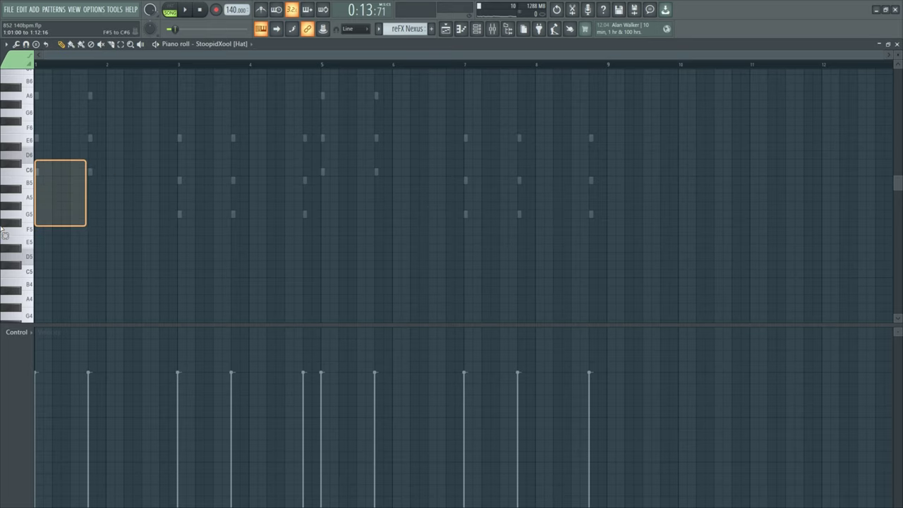
Reopen the [808] Xool 1 notes and select everything in bars 1–3
click(445, 29)
double_click(233, 324)
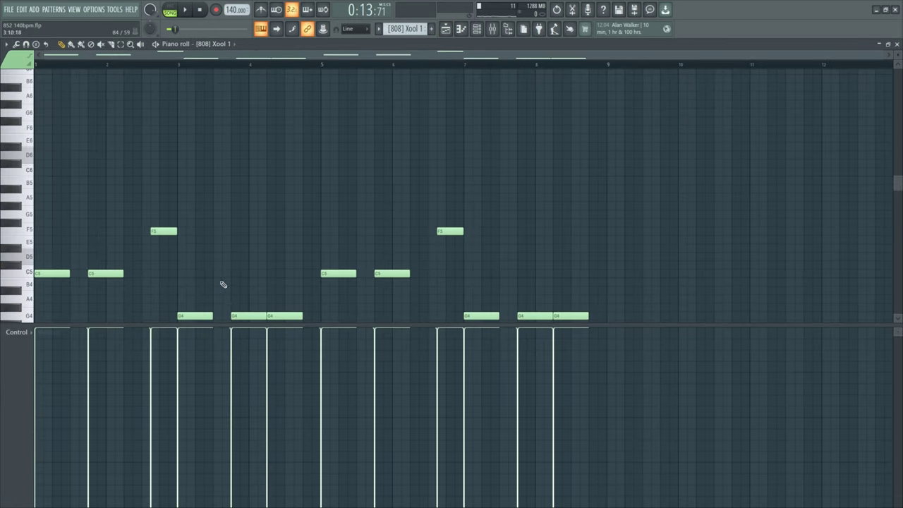
drag(131, 242, 46, 284)
drag(164, 264, 328, 319)
scroll(322, 309, down, 2)
drag(115, 125, 527, 185)
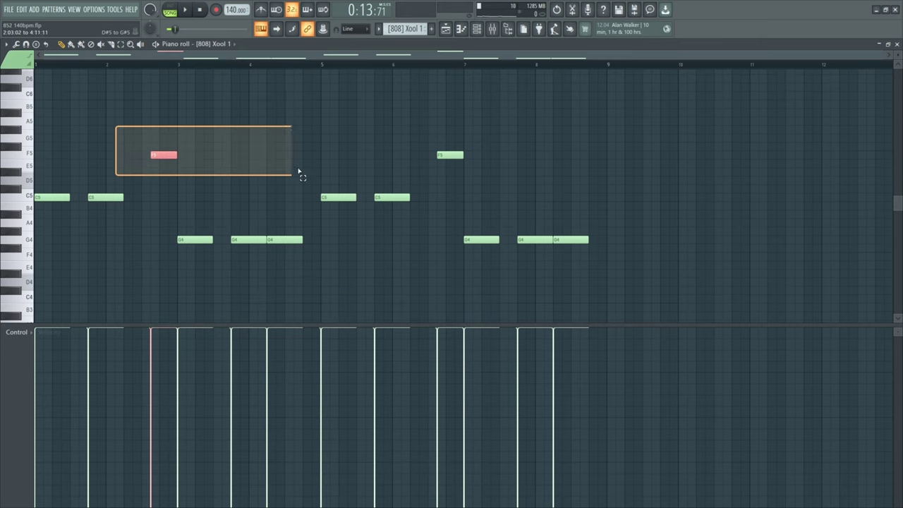
drag(524, 135, 54, 191)
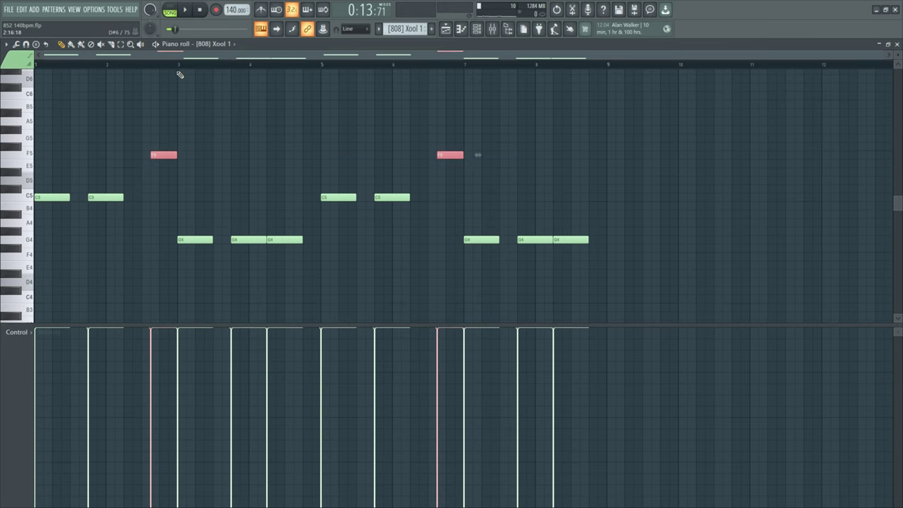
drag(180, 64, 4, 154)
click(131, 134)
drag(109, 100, 181, 159)
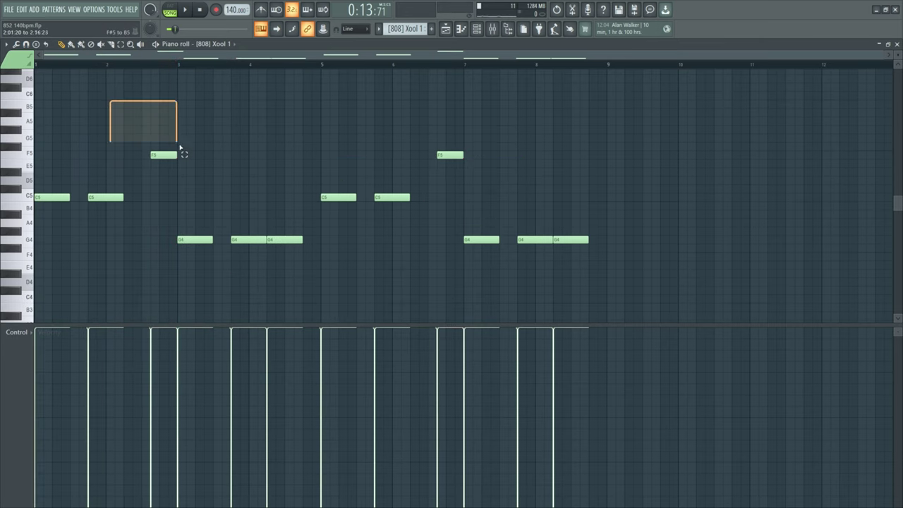
drag(179, 66, 22, 99)
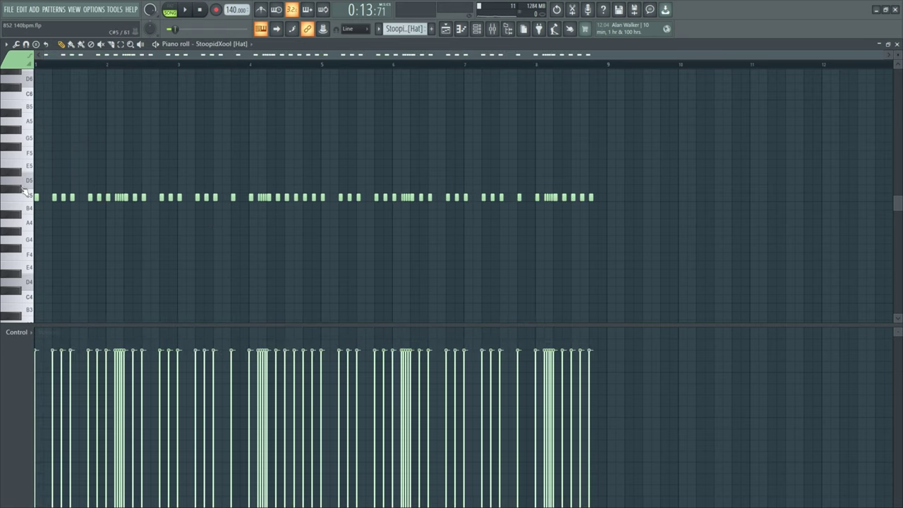
Play the StoopidXool [Hat] pattern in the piano roll
scroll(35, 194, down, 2)
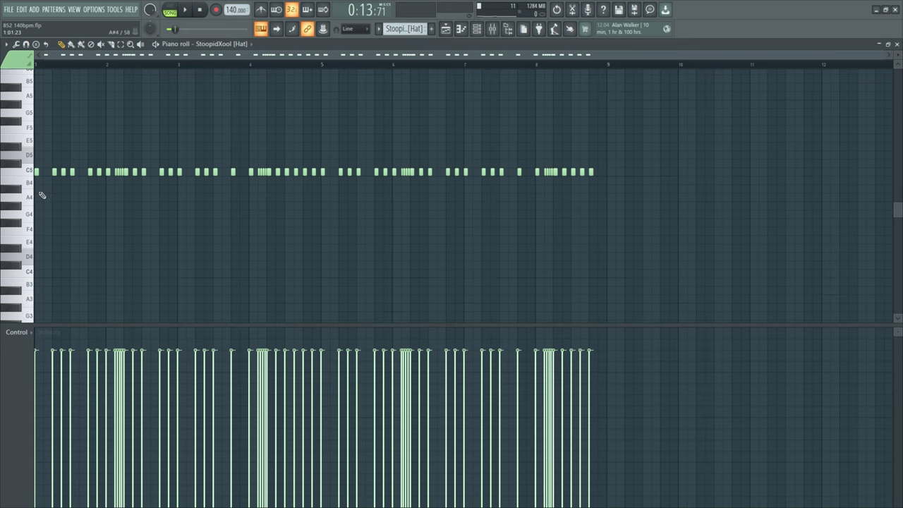
scroll(111, 240, up, 4)
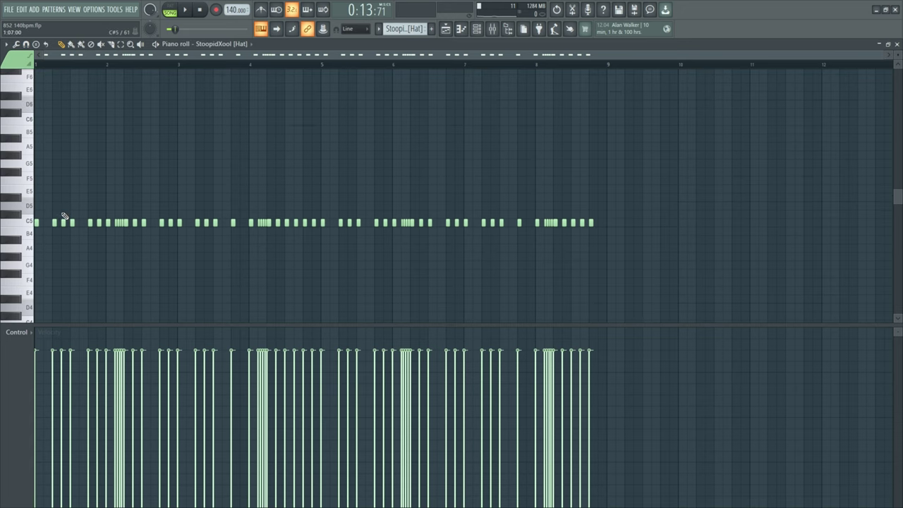
key(space)
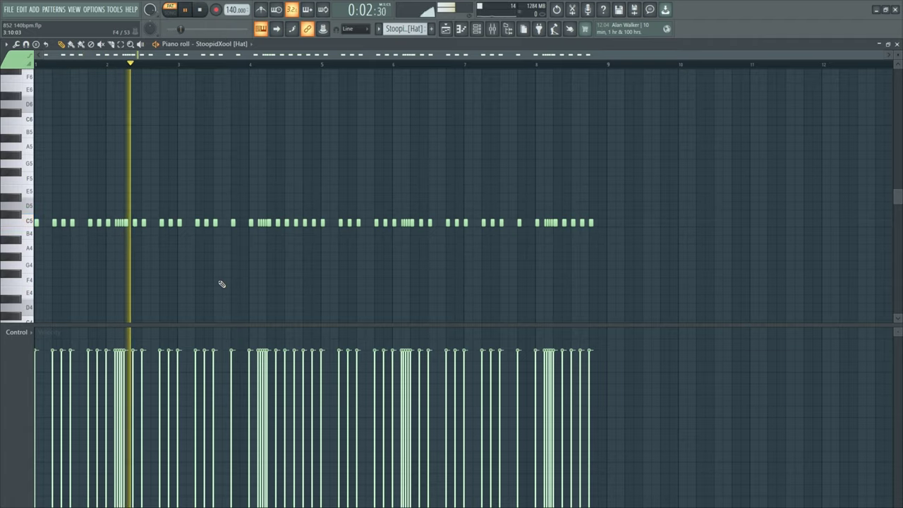
key(space)
scroll(2, 257, up, 2)
scroll(1, 257, up, 1)
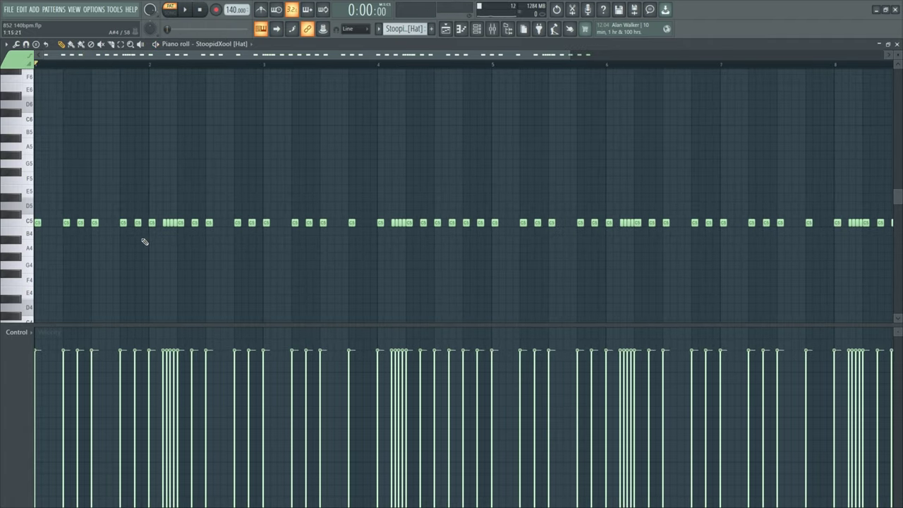
scroll(169, 232, down, 2)
scroll(169, 233, down, 2)
Delete one C5 hat note, select all hi-hats, then switch to [SNARE] Xool 2
mouse_move(108, 211)
mouse_down()
mouse_move(122, 239)
mouse_move(177, 206)
mouse_up()
right_click(176, 206)
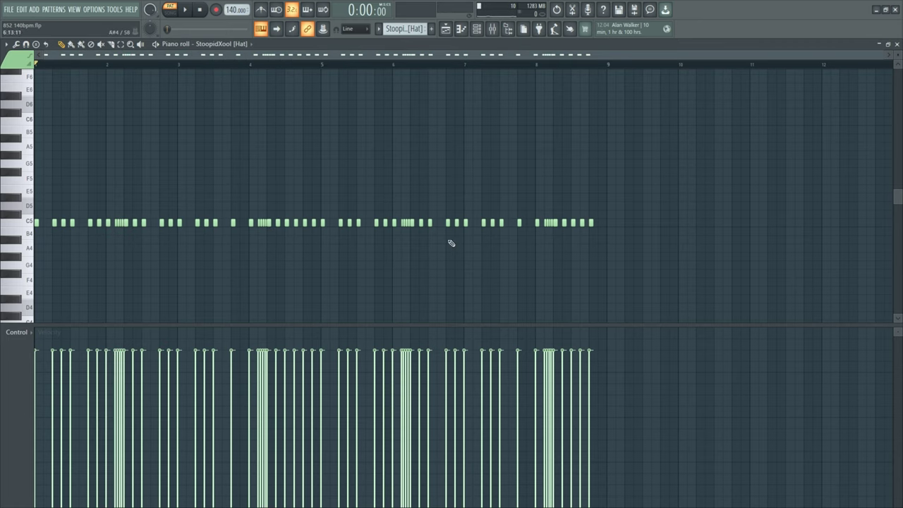
scroll(312, 261, down, 2)
drag(316, 177, 5, 282)
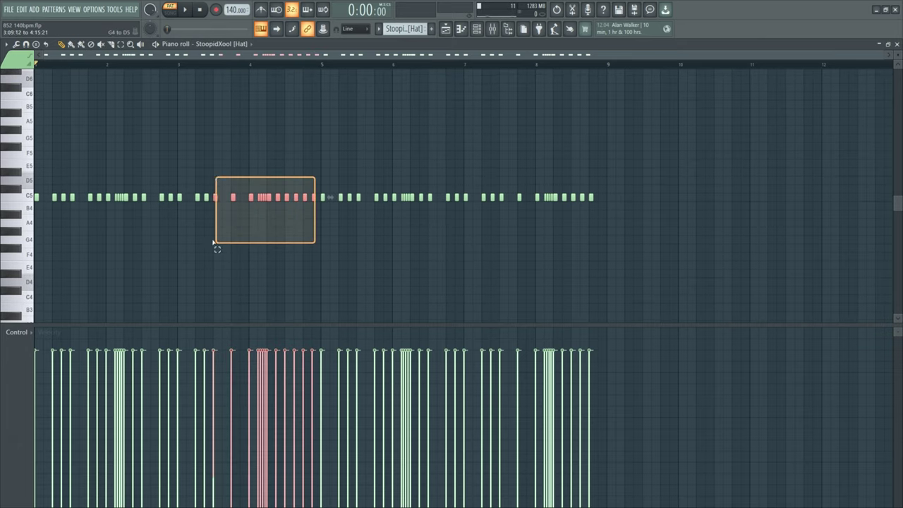
drag(686, 142, 34, 260)
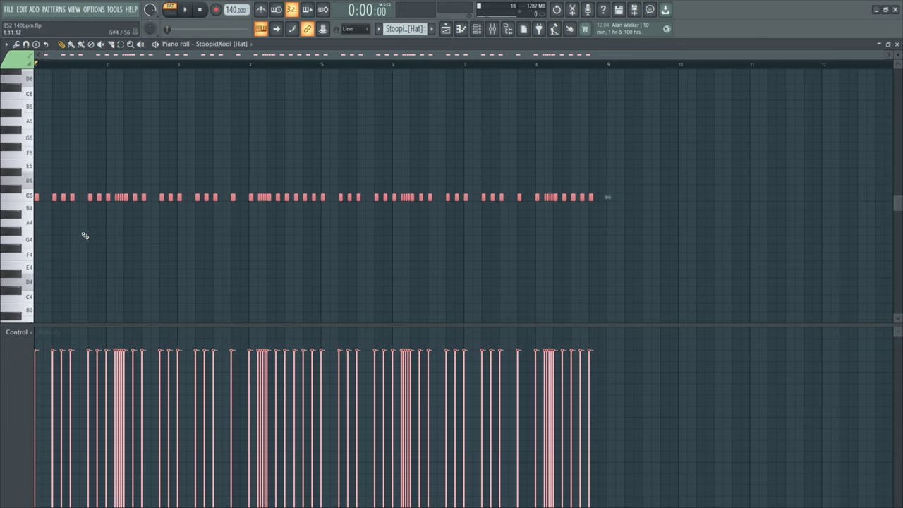
key(Down)
key(Down)
key(Down)
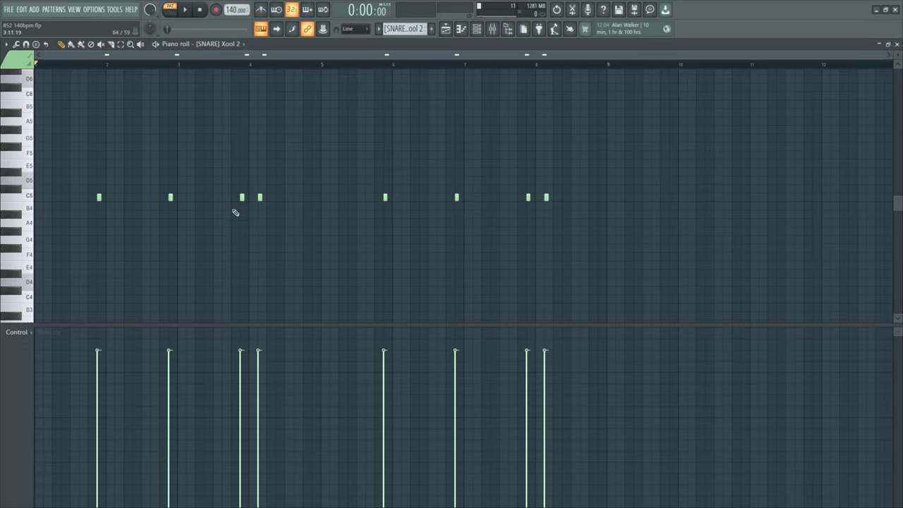
Play the [SNARE] Xool 2 pattern, then bring up the song arrangement
key(space)
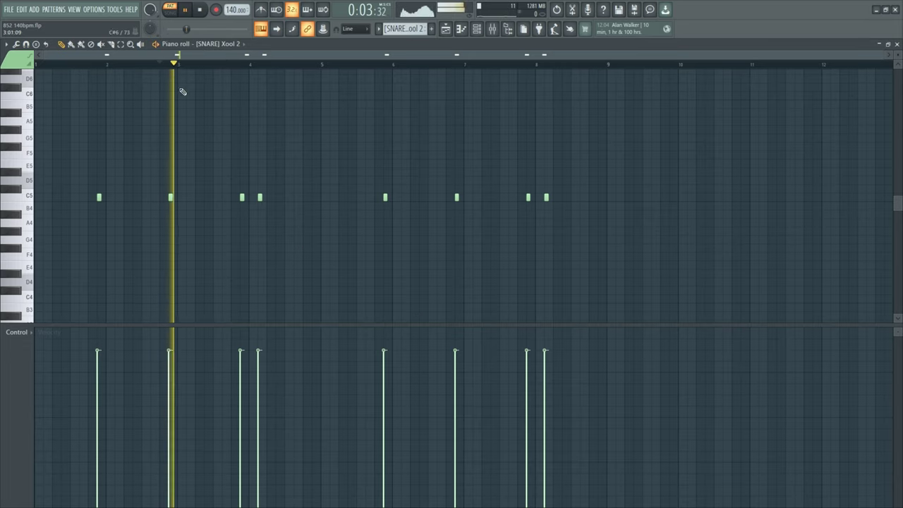
key(space)
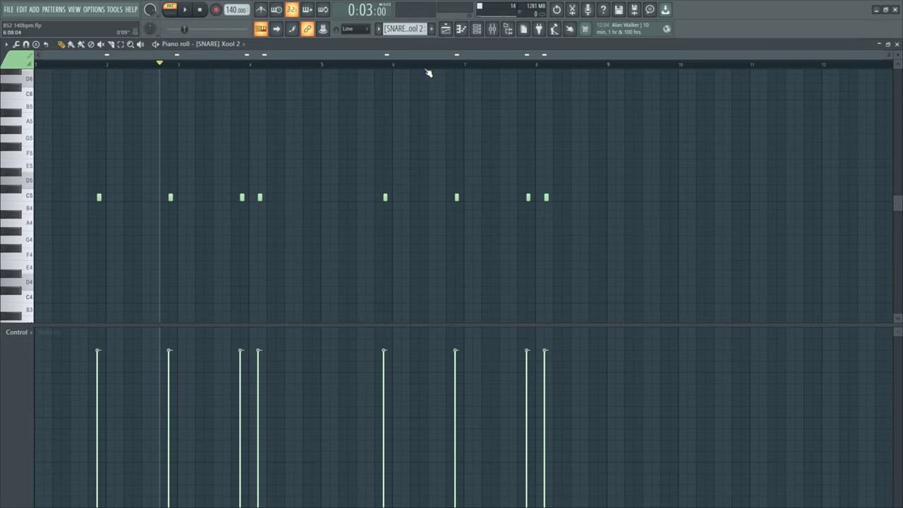
key(F5)
scroll(272, 296, down, 2)
ctrl+scroll(278, 289, down, 3)
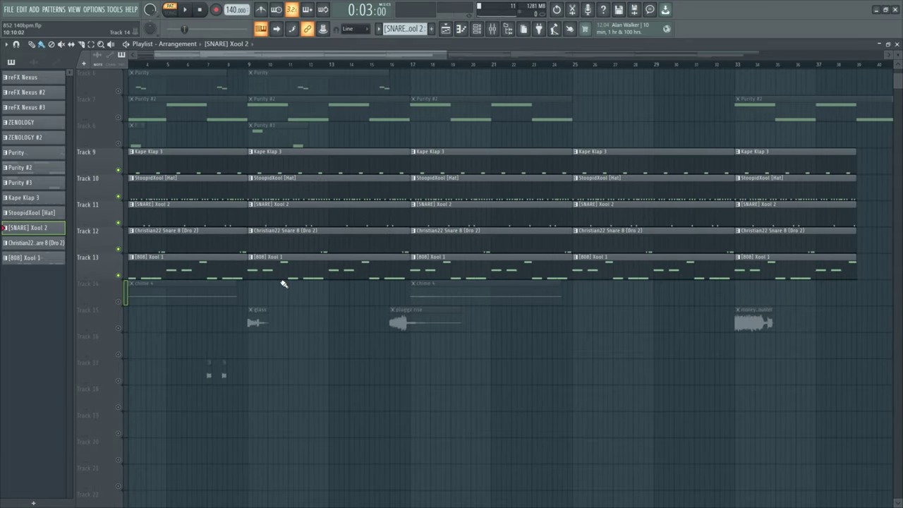
ctrl+scroll(289, 249, up, 3)
Open the Christian22 Snare 8 (Dro 2) notes and play them from bar 4
double_click(233, 244)
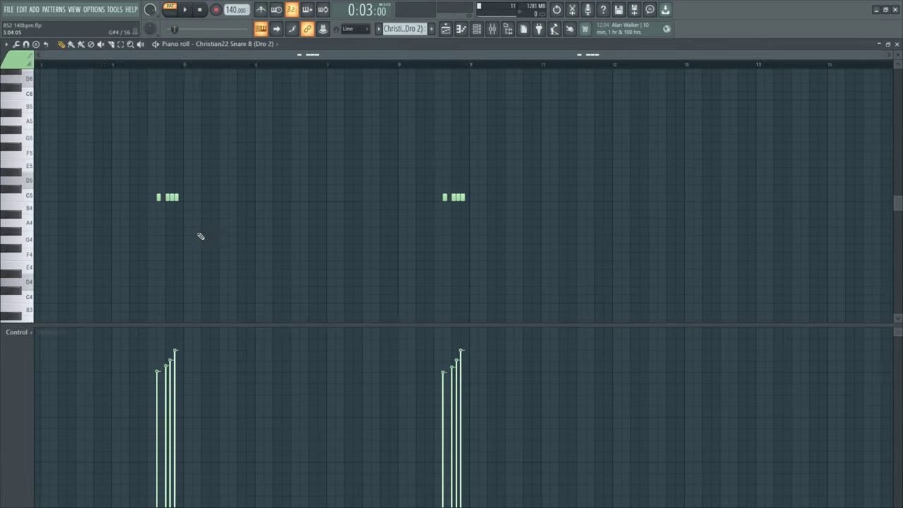
click(254, 66)
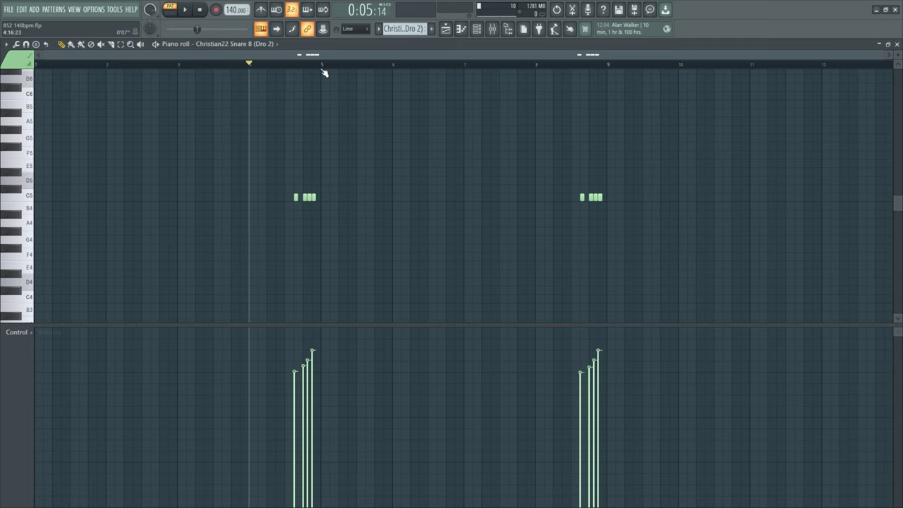
drag(323, 66, 36, 65)
mouse_move(619, 66)
mouse_down()
mouse_move(217, 101)
mouse_move(313, 94)
mouse_up()
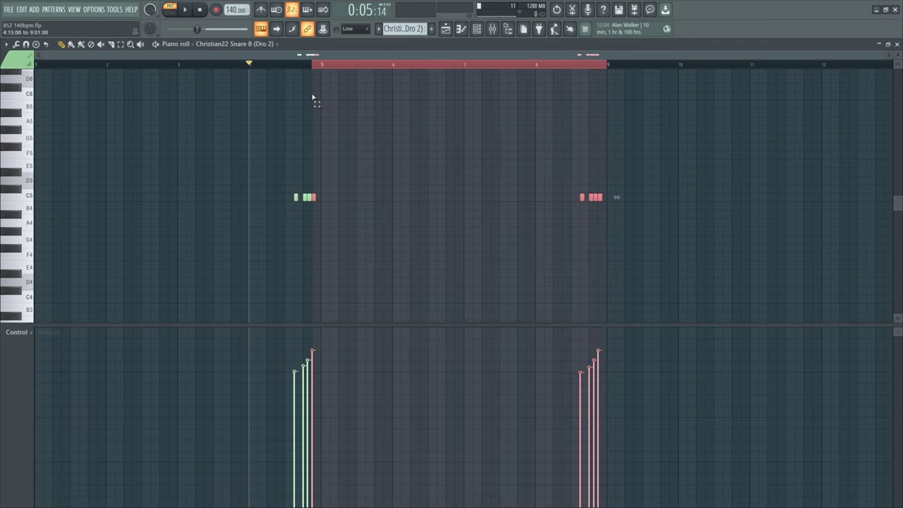
key(space)
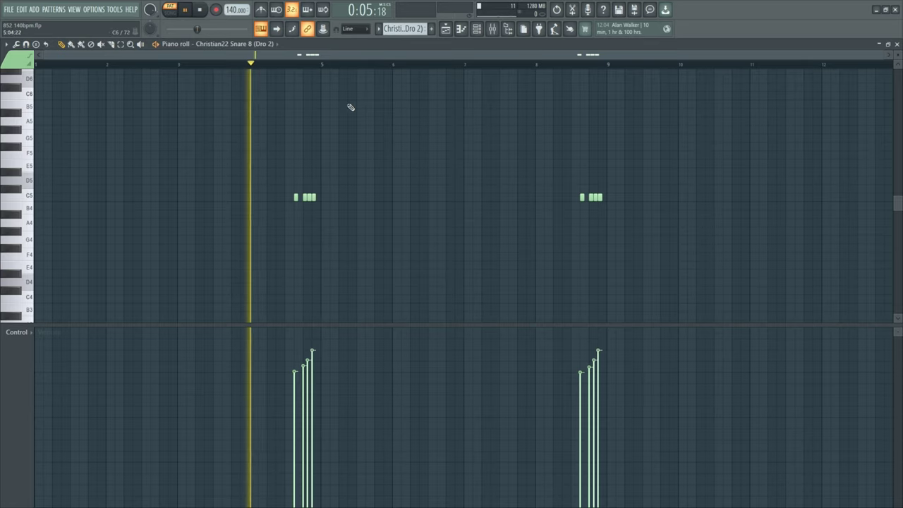
Return to the playlist and solo the chime track (Track 14)
key(F5)
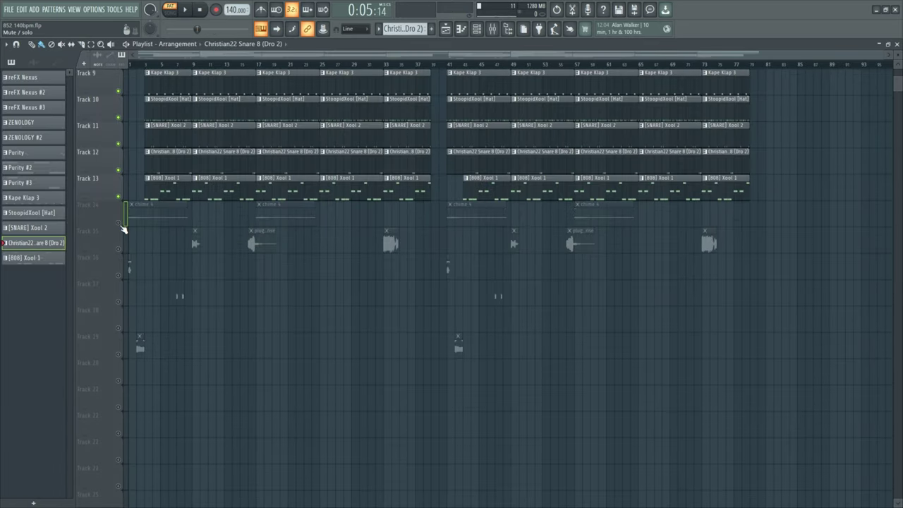
right_click(118, 231)
scroll(137, 297, up, 4)
scroll(138, 345, up, 4)
scroll(137, 353, down, 2)
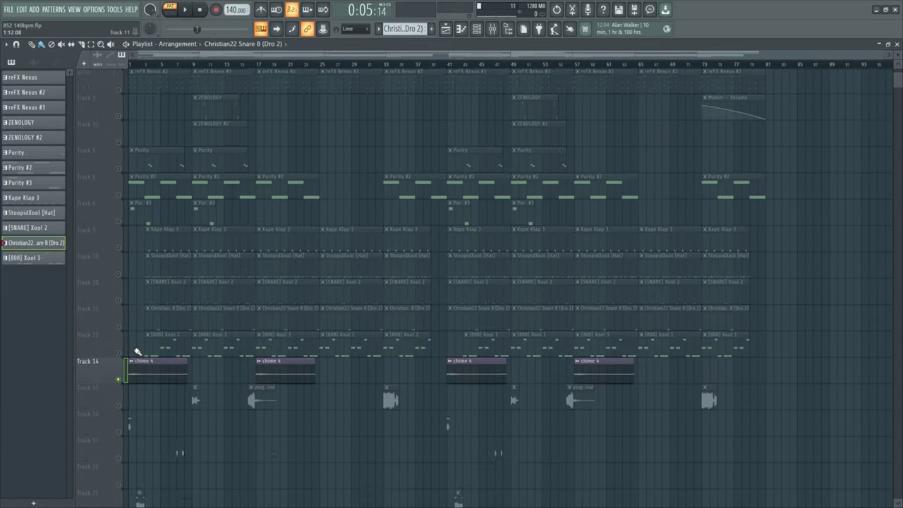
scroll(138, 352, down, 5)
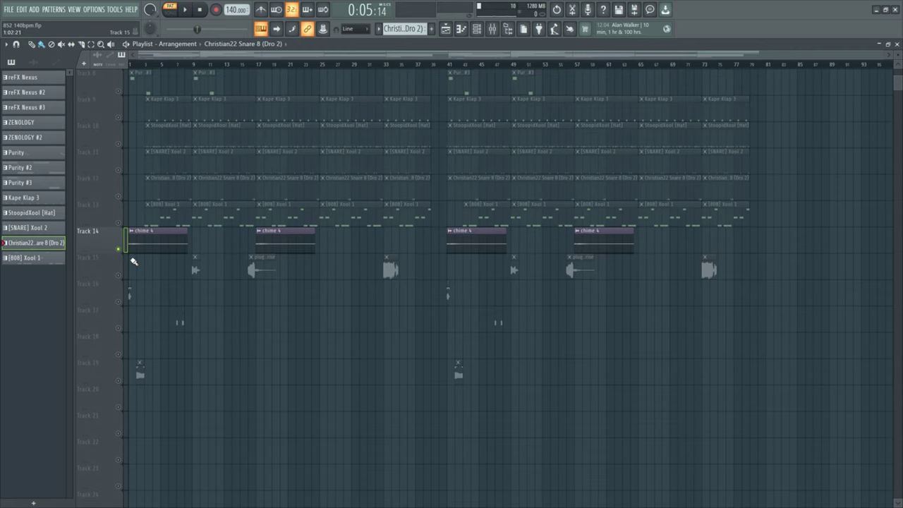
Play the whole song from the beginning, jump to bar 17, then stop
key(space)
key(l)
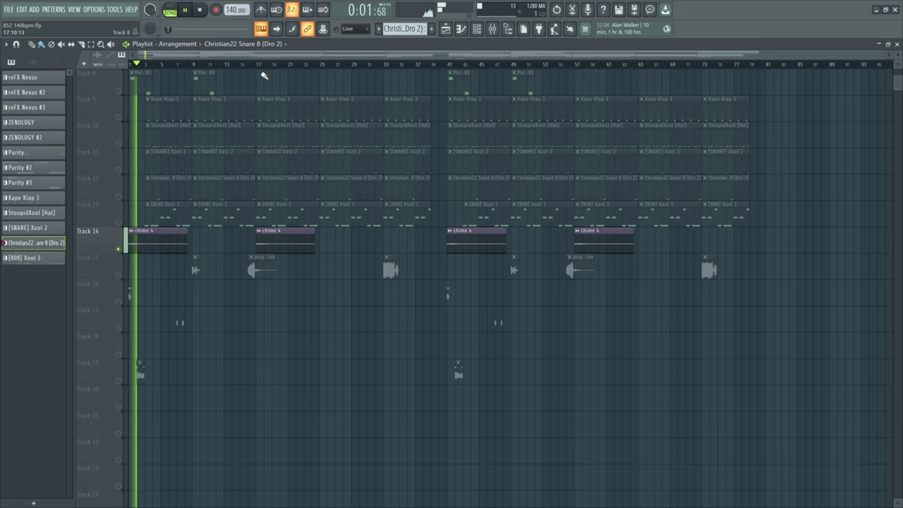
click(258, 66)
key(space)
scroll(166, 309, up, 1)
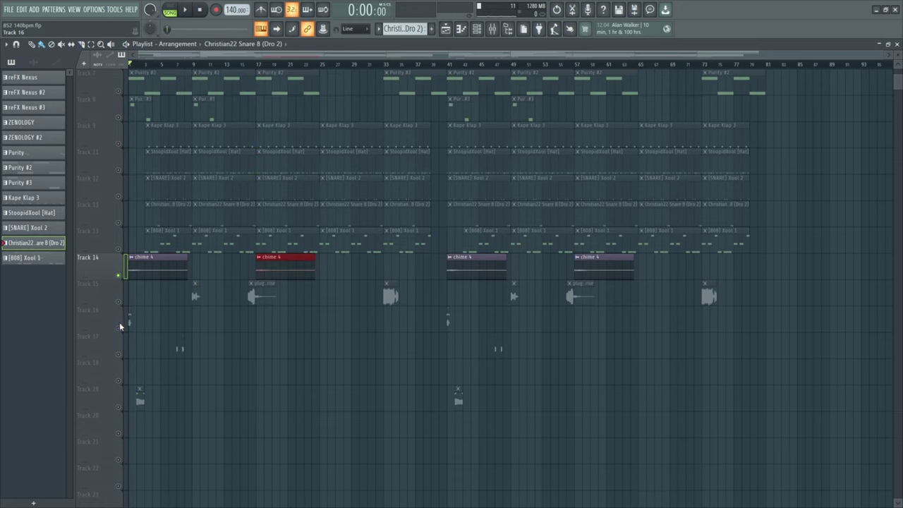
scroll(176, 307, down, 3)
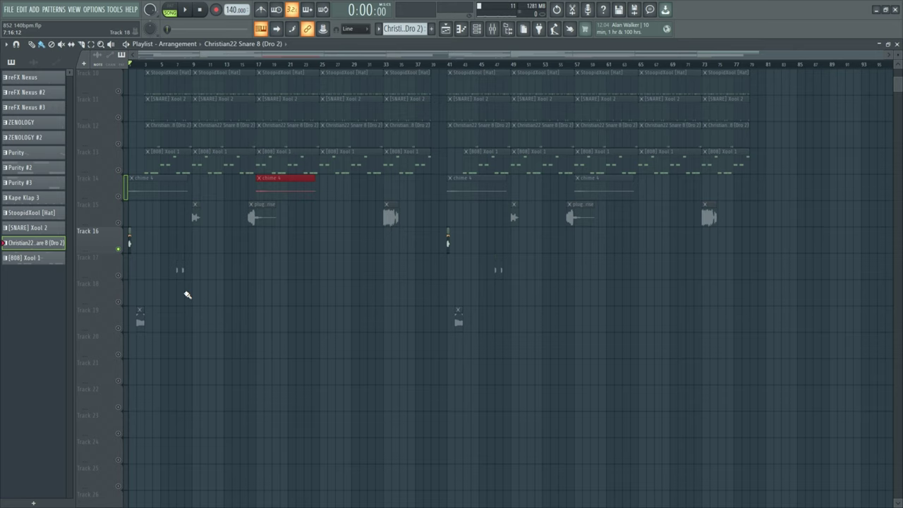
scroll(187, 295, up, 5)
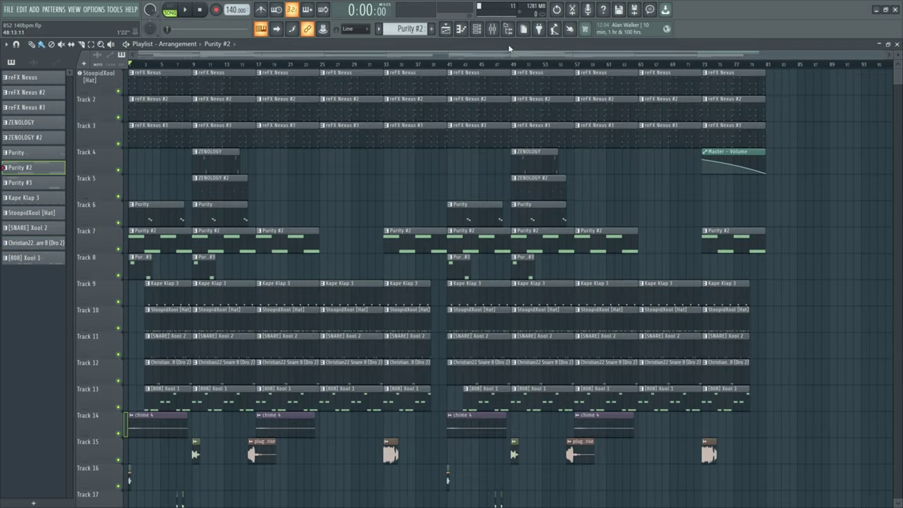
In the Mixer, step through the drum inserts to select [808] Xool 1
click(497, 31)
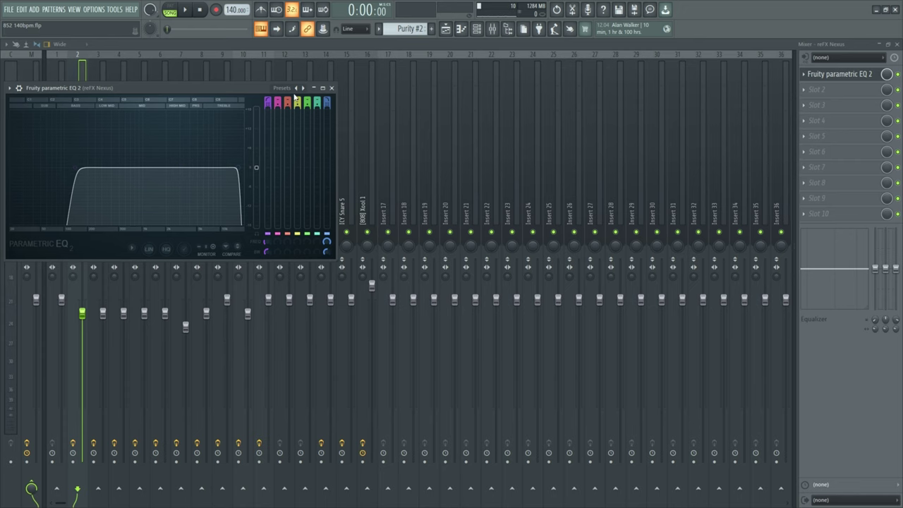
click(332, 87)
click(268, 192)
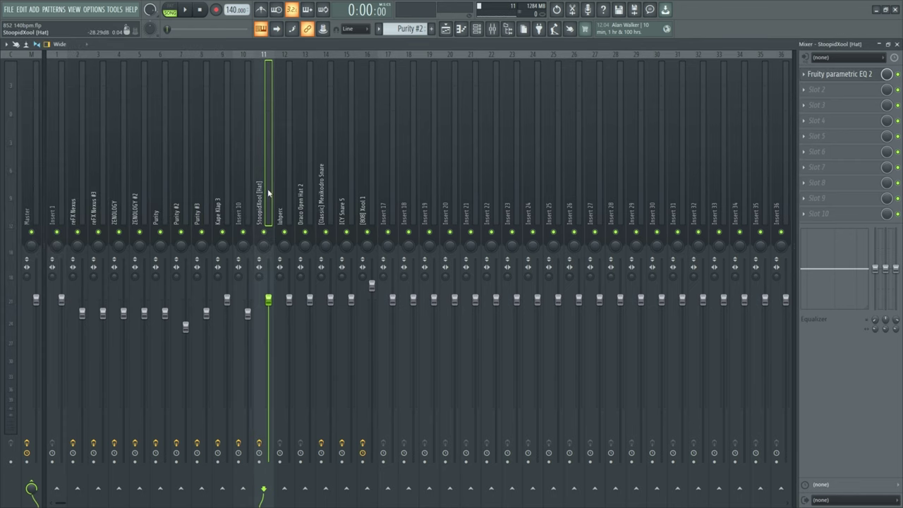
click(286, 202)
click(301, 204)
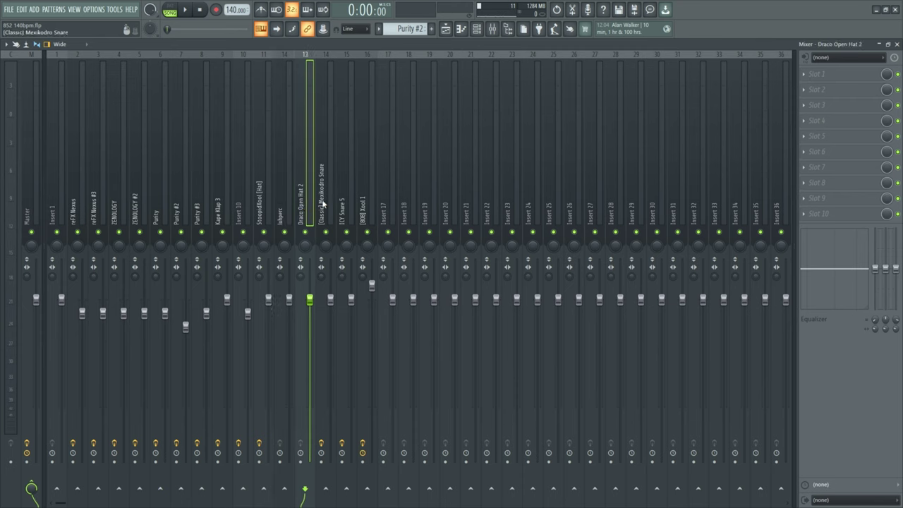
click(343, 203)
click(365, 202)
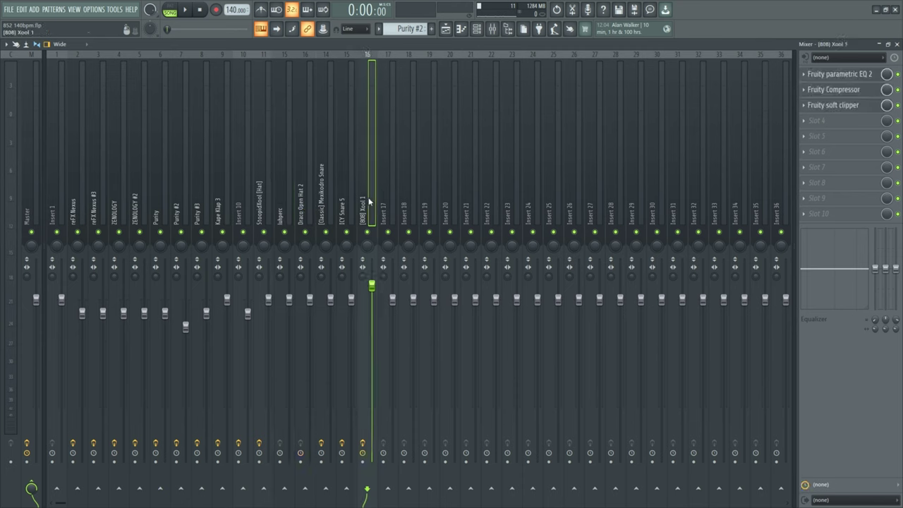
Nudge the 808 EQ's band 7 high shelf slightly down, then check its Compressor and Soft clipper
click(834, 75)
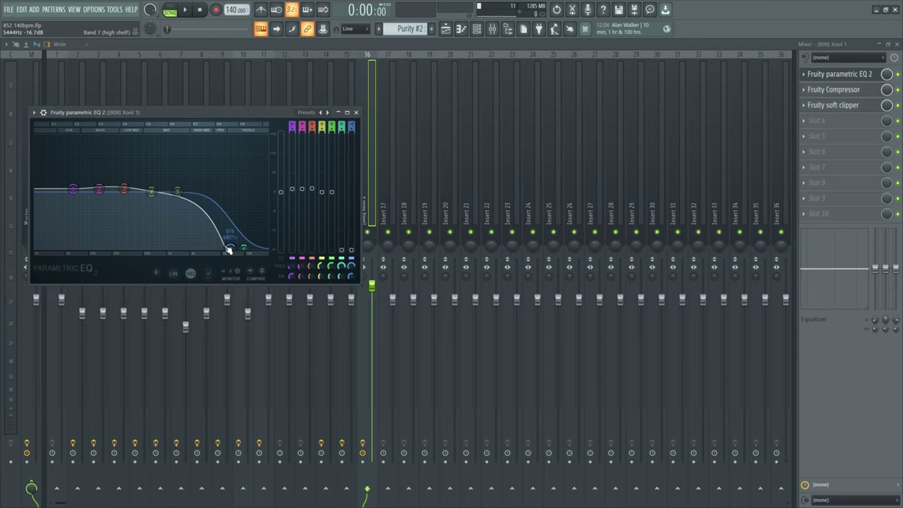
drag(229, 249, 230, 251)
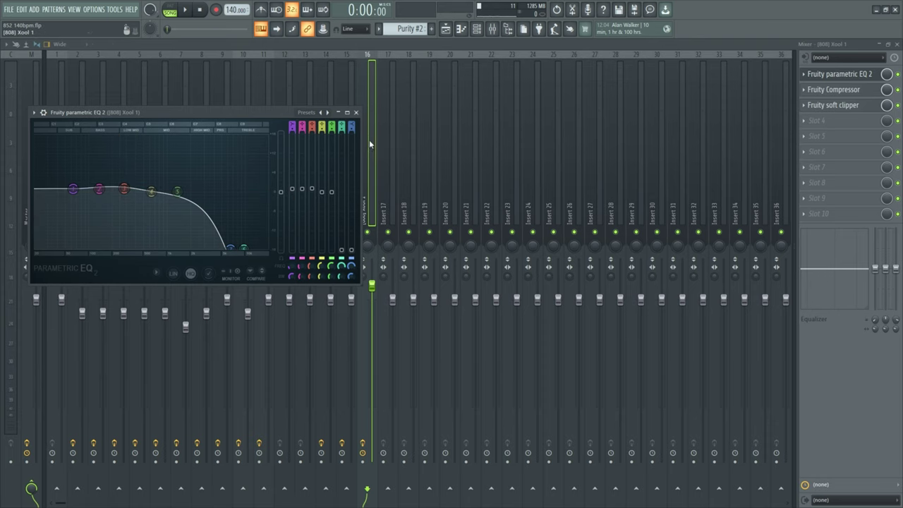
click(356, 113)
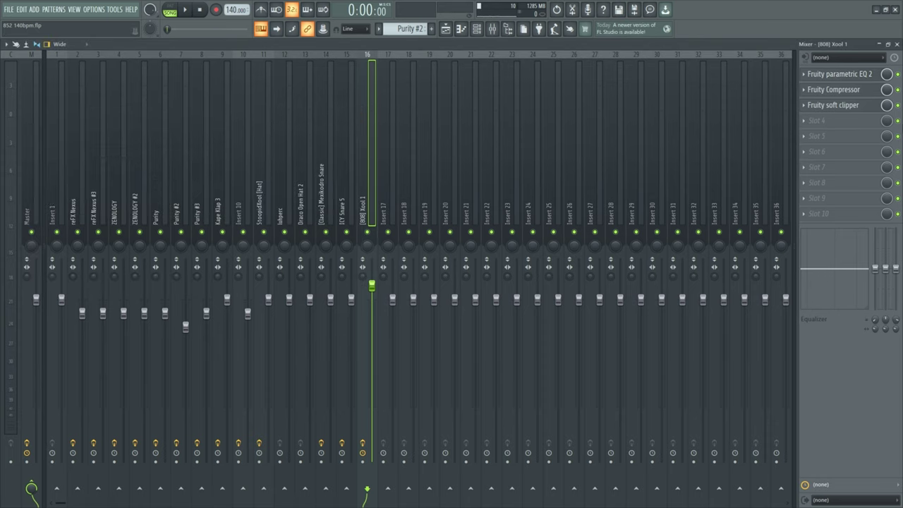
click(854, 89)
click(287, 136)
click(847, 106)
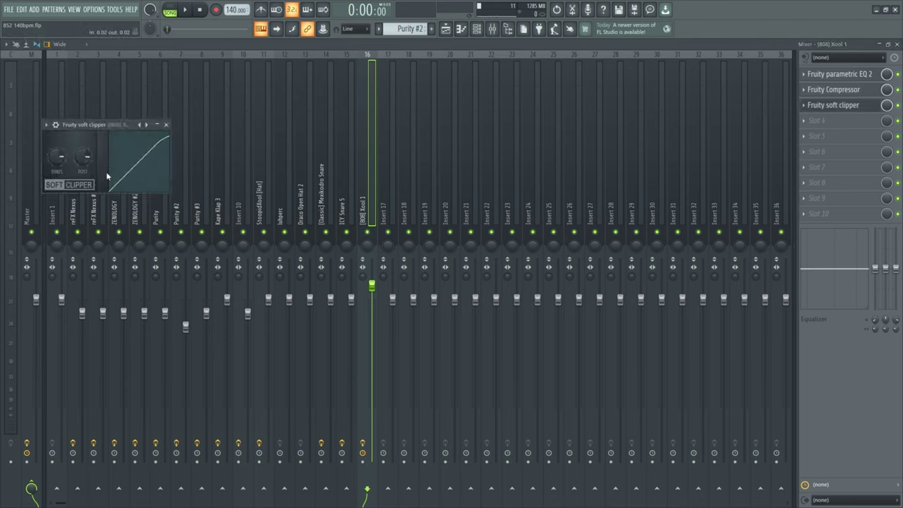
click(166, 124)
click(835, 105)
click(167, 124)
key(F5)
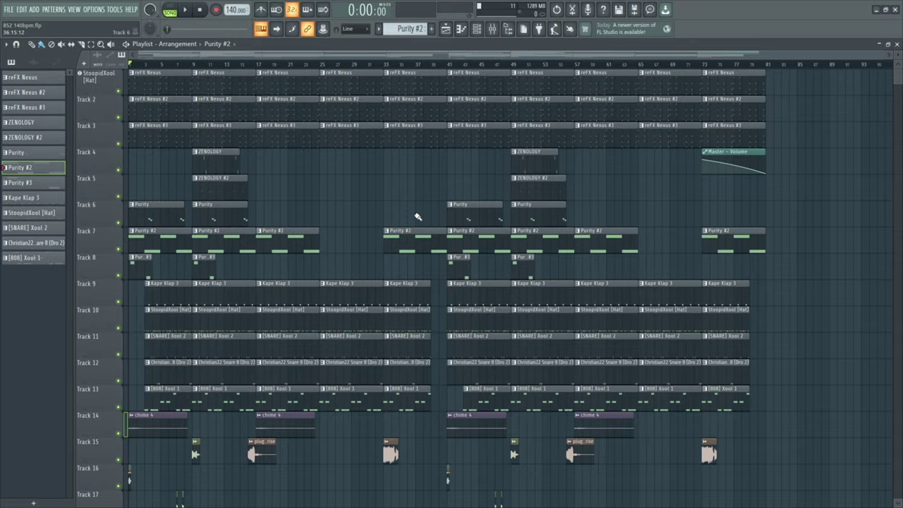
scroll(416, 217, up, 5)
drag(258, 64, 128, 65)
drag(257, 65, 448, 88)
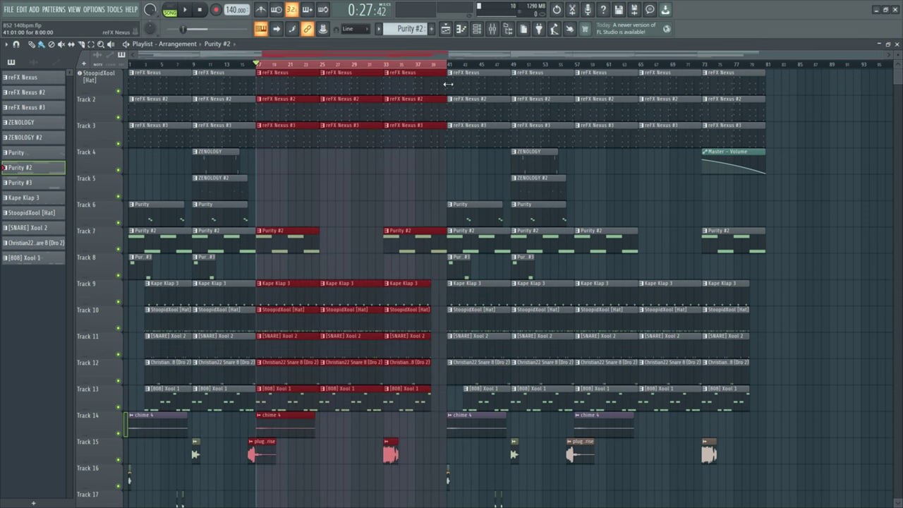
right_click(331, 251)
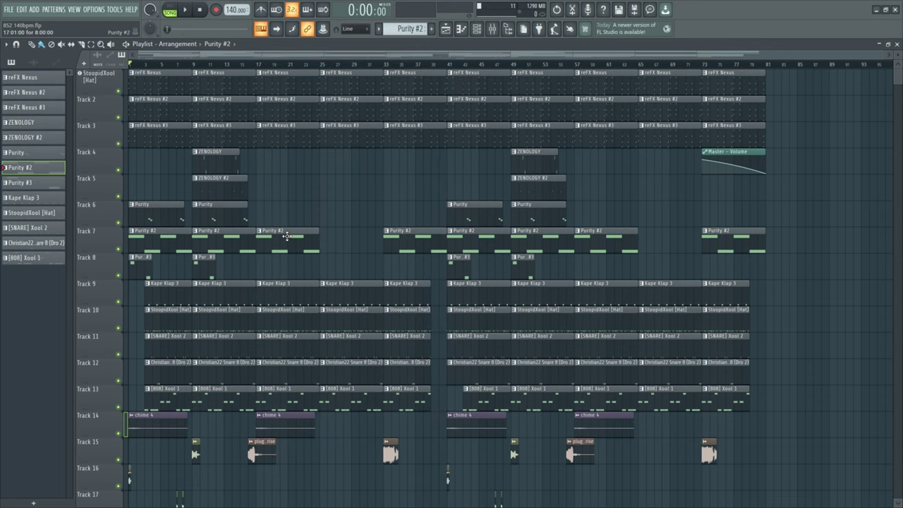
Scroll the playlist back to the top and play the whole song from bar 1
scroll(276, 235, down, 3)
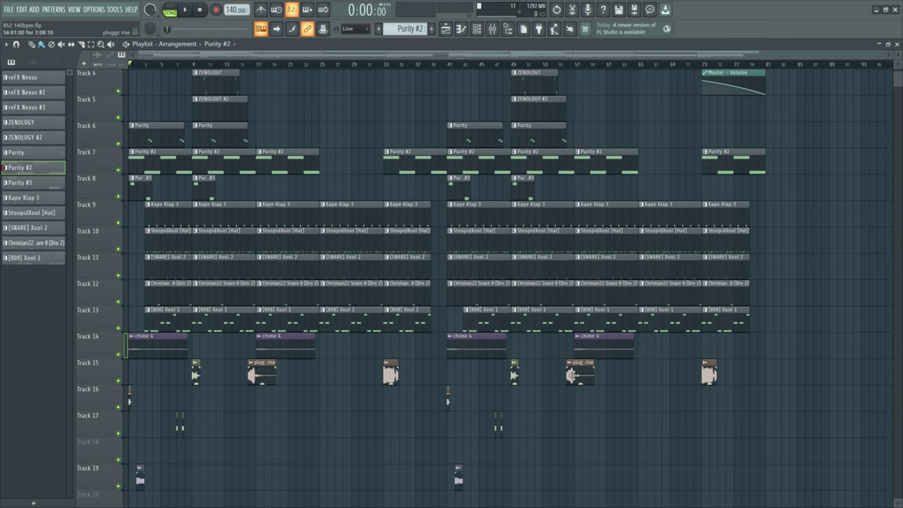
scroll(570, 374, up, 3)
key(space)
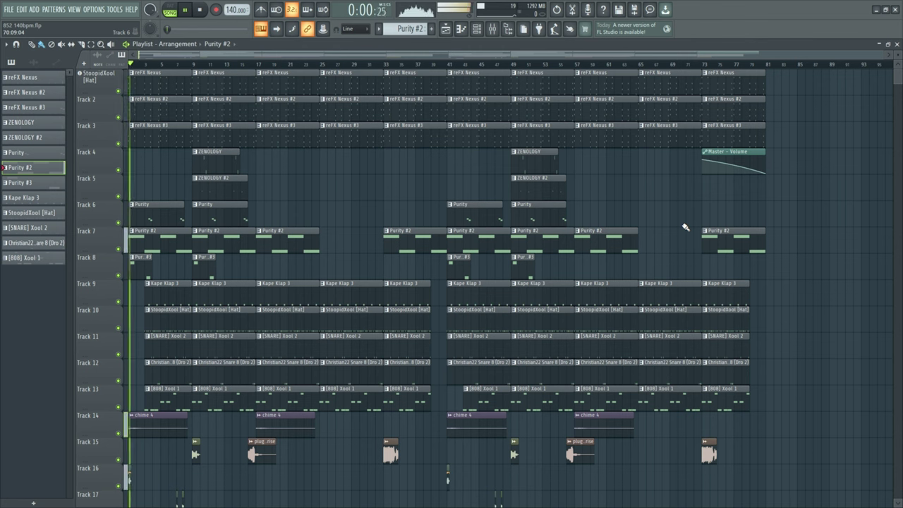